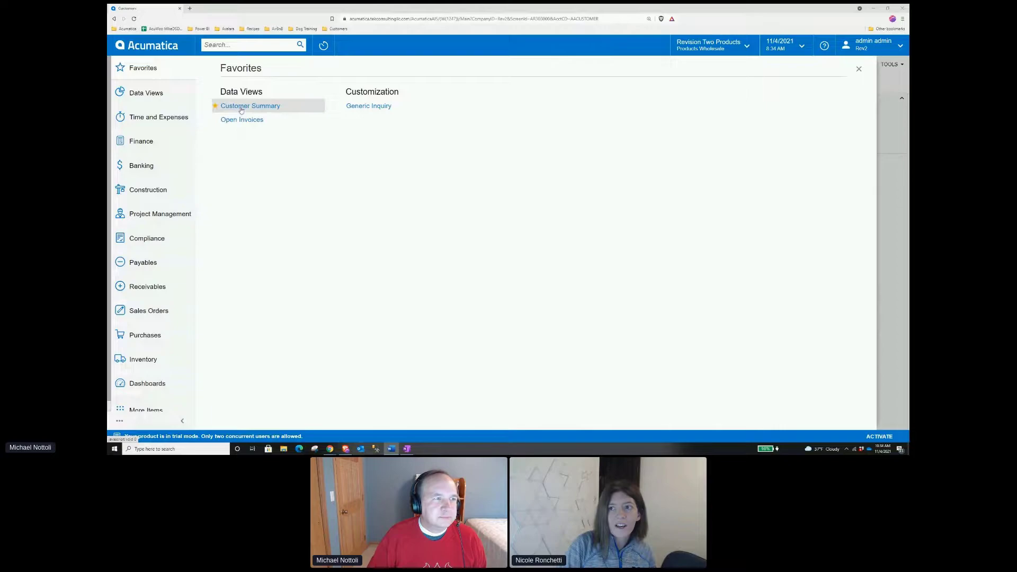
Step: Open the Customer Summary data view, edit its generic inquiry and display the inquiry's navigation targets
click(241, 110)
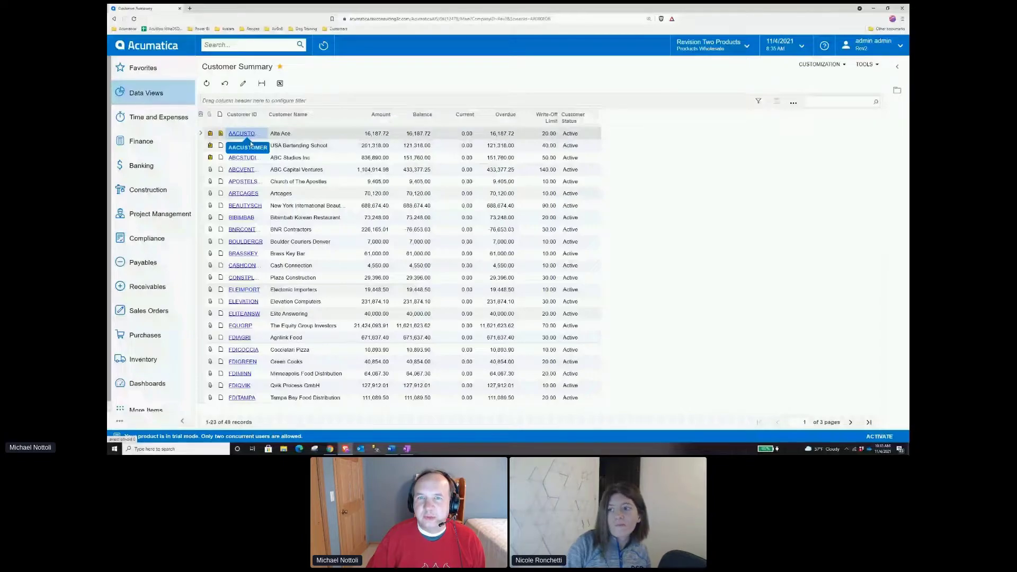
click(826, 64)
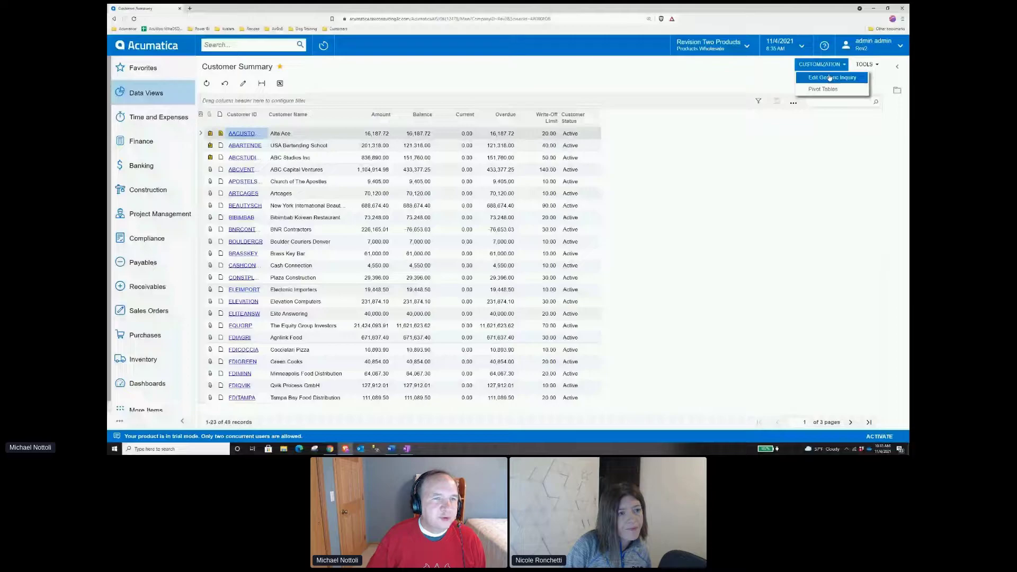
click(830, 78)
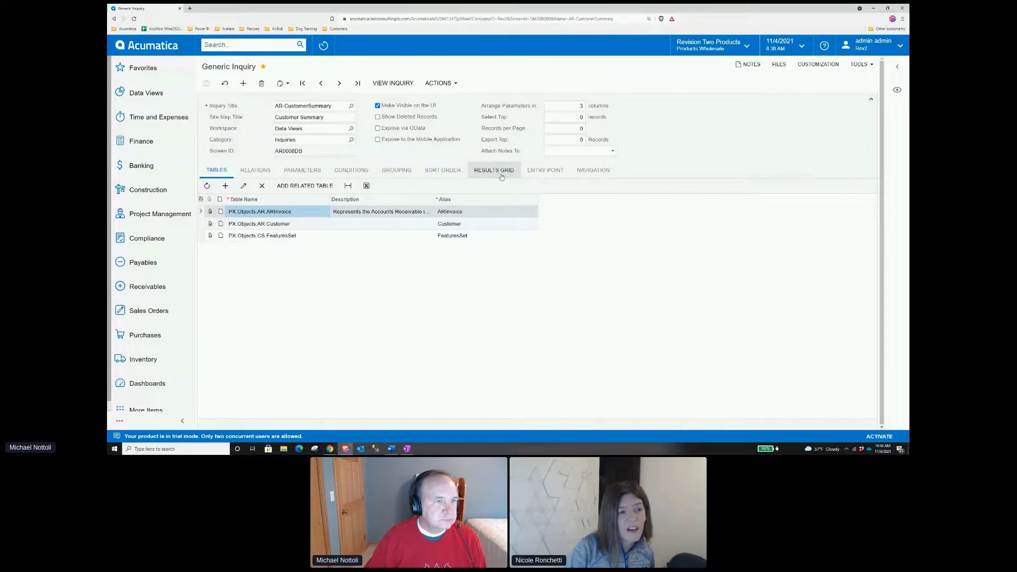
click(594, 171)
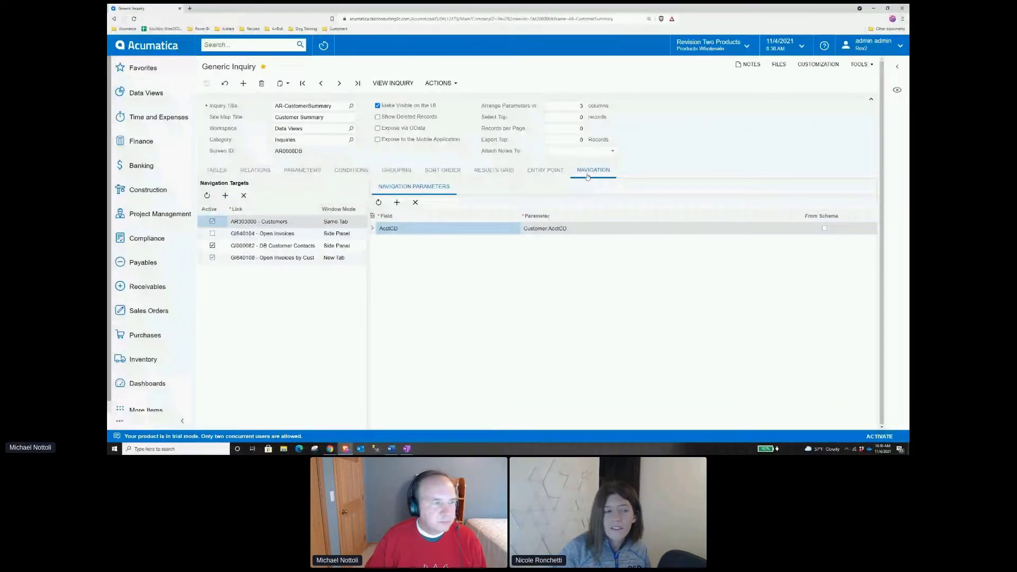
Step: Add a navigation target linked to the Customer Details screen AR402000, searching the screen list for "customer de"
click(225, 196)
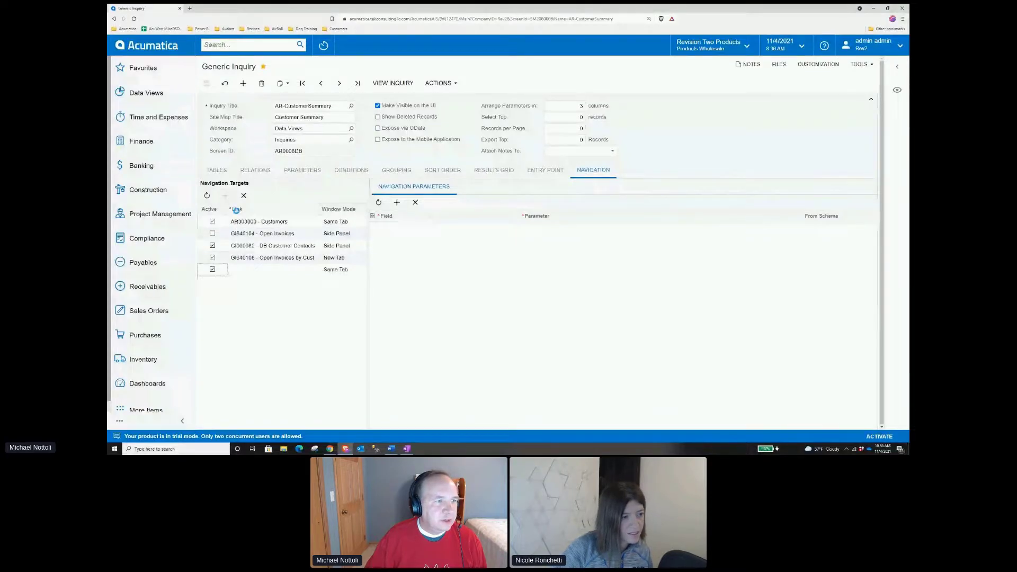
click(281, 270)
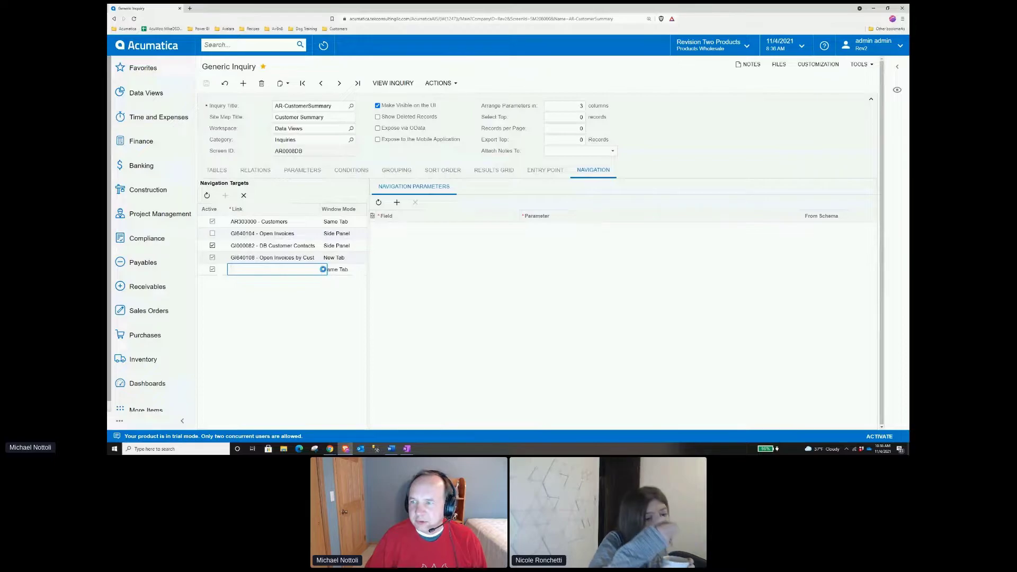
click(323, 269)
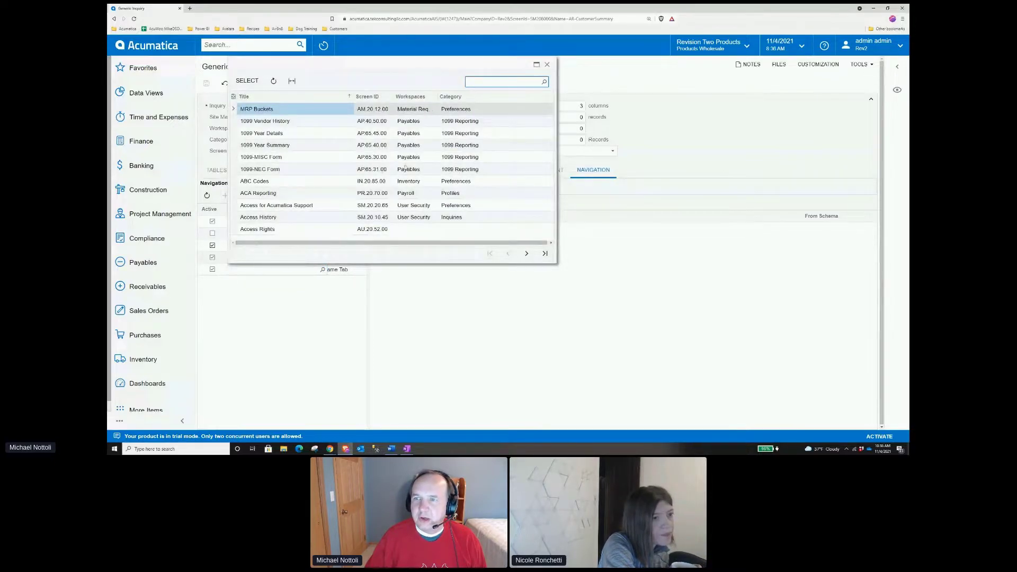
text(customer de)
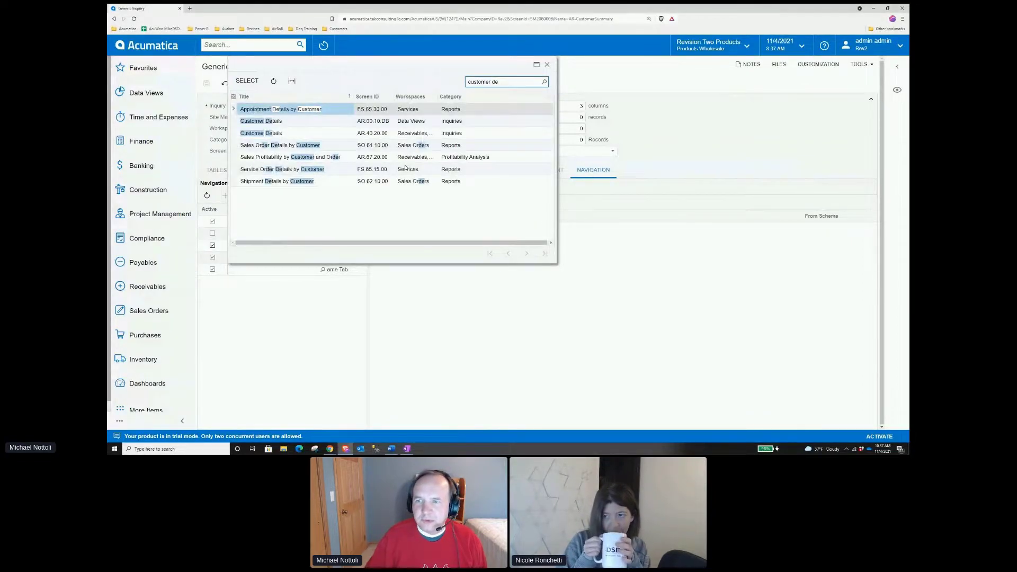
double_click(370, 133)
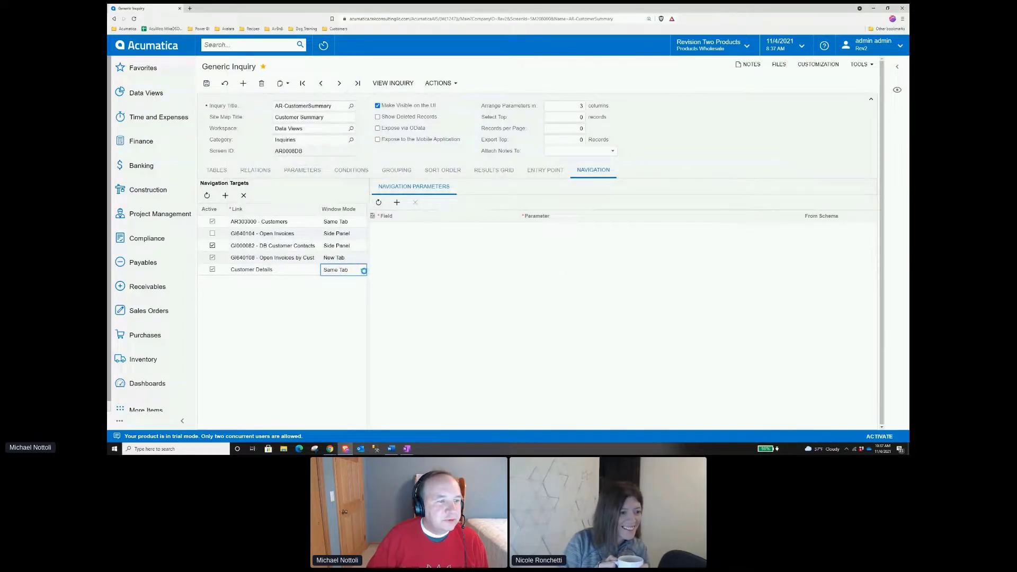
Step: Set the window mode of the Customer Details navigation target to Pop-Up Window
click(363, 271)
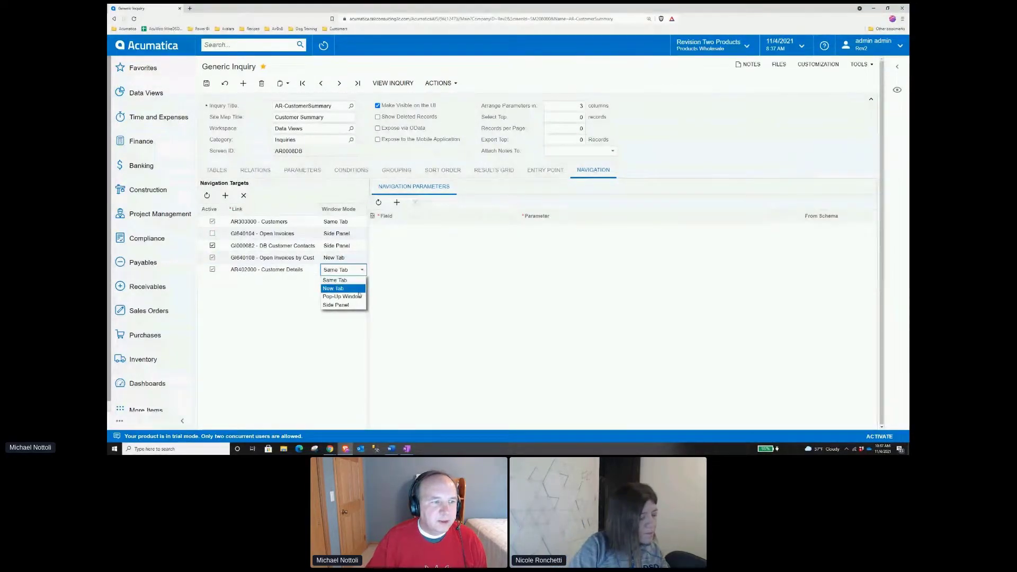
click(358, 297)
click(344, 270)
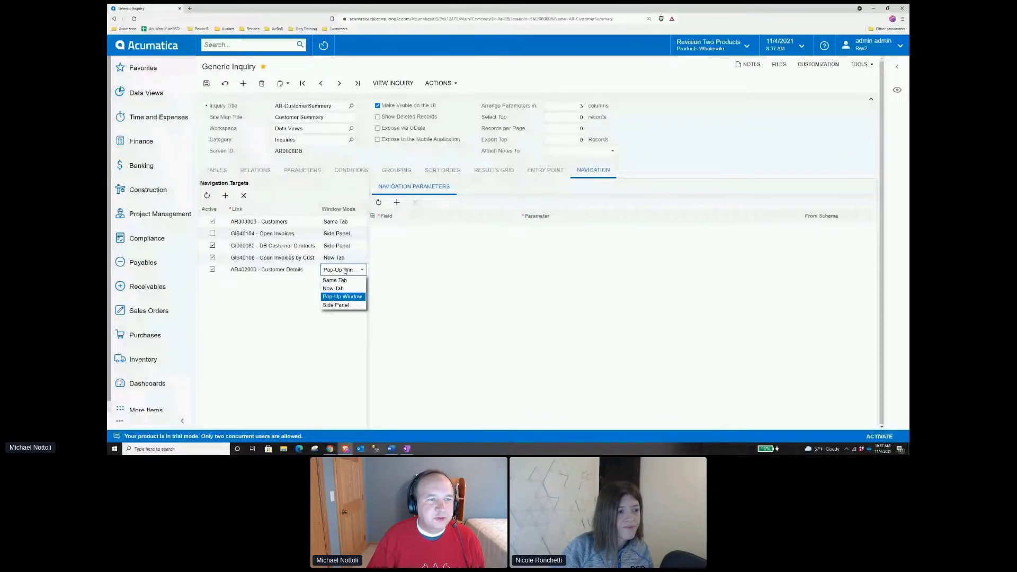
Step: Add a navigation parameter to the Customer Details target with CustomerID (form filter) as its field
click(424, 229)
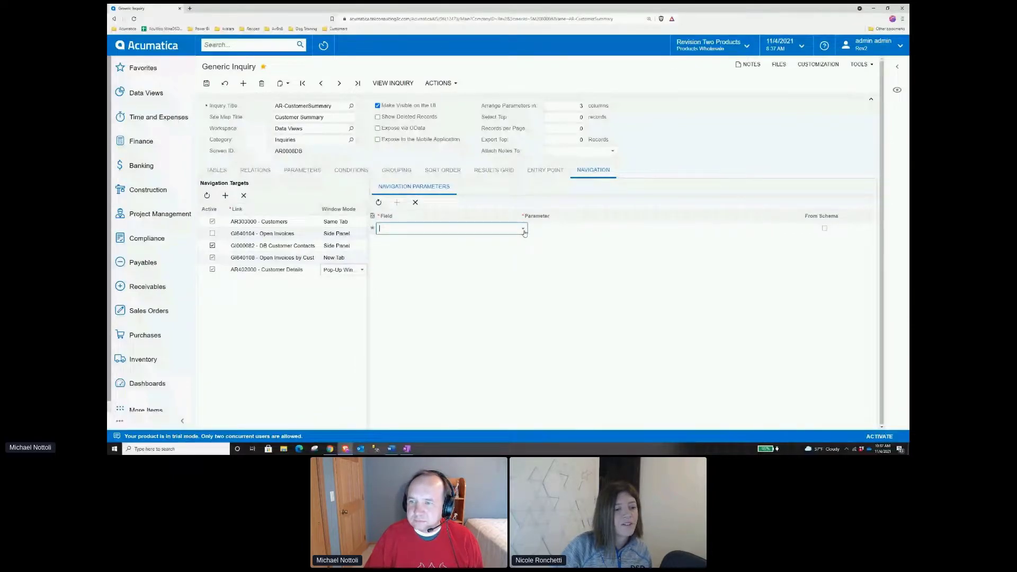
click(524, 230)
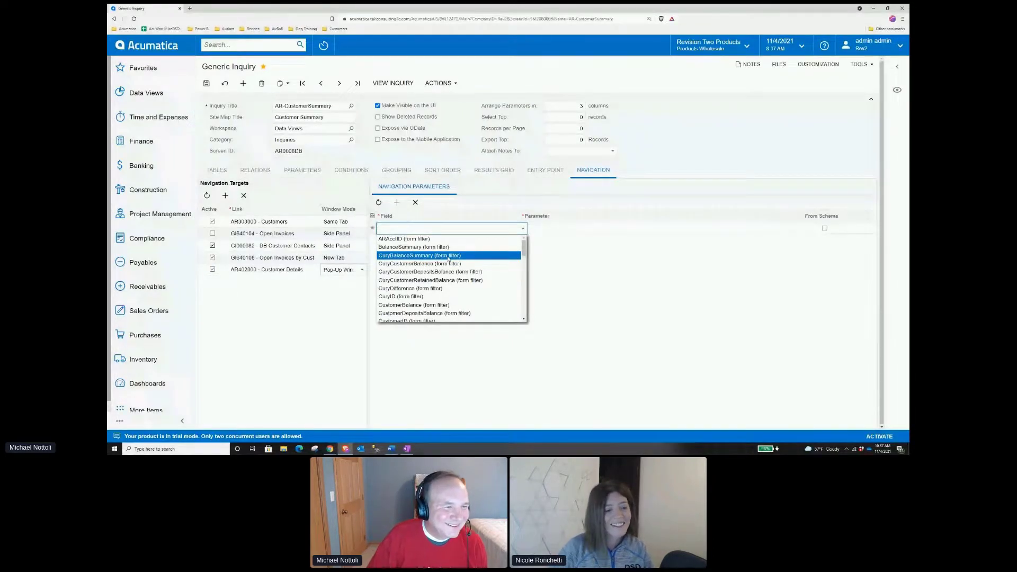
click(403, 238)
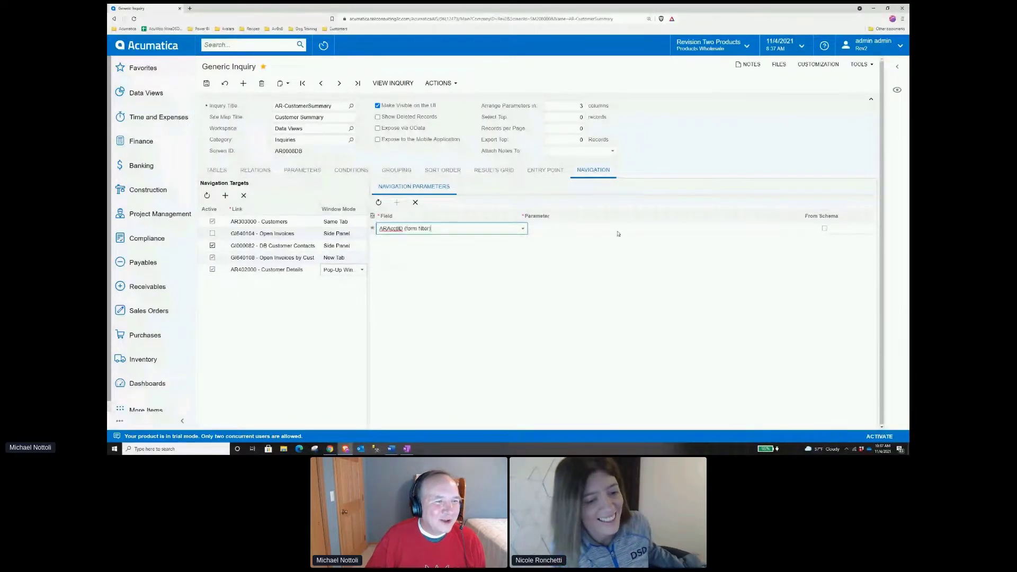
click(603, 229)
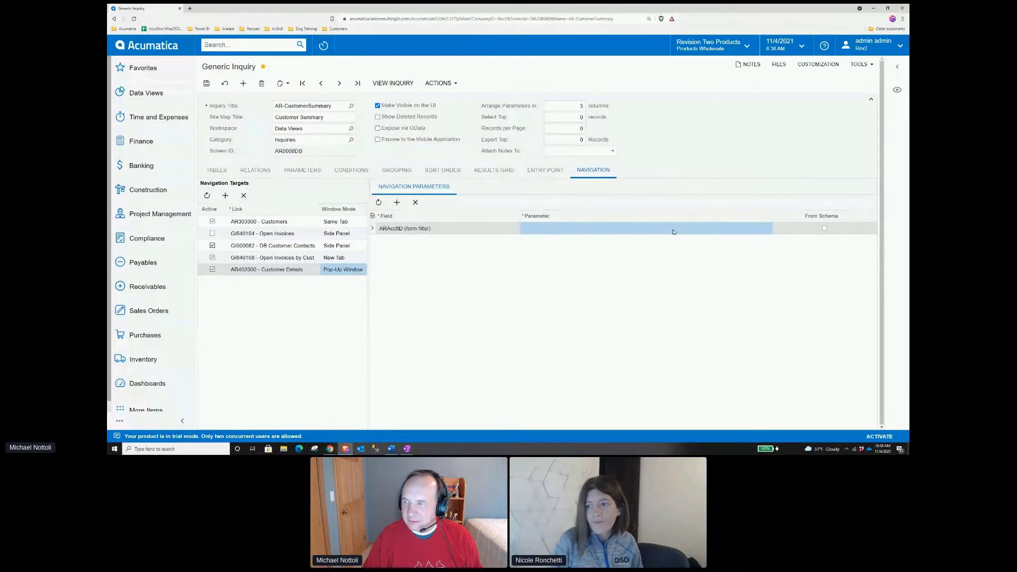
click(504, 228)
click(515, 228)
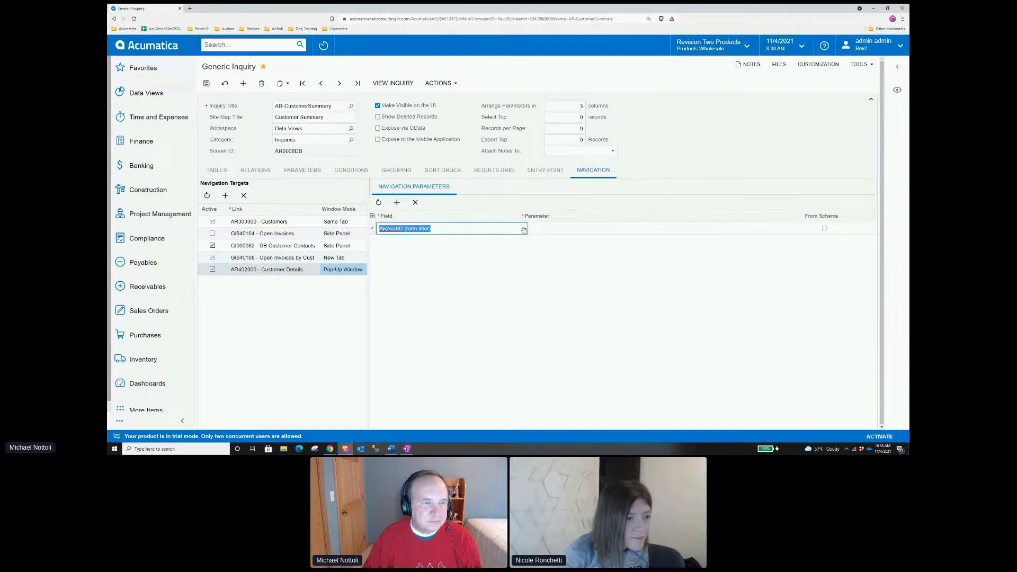
click(524, 228)
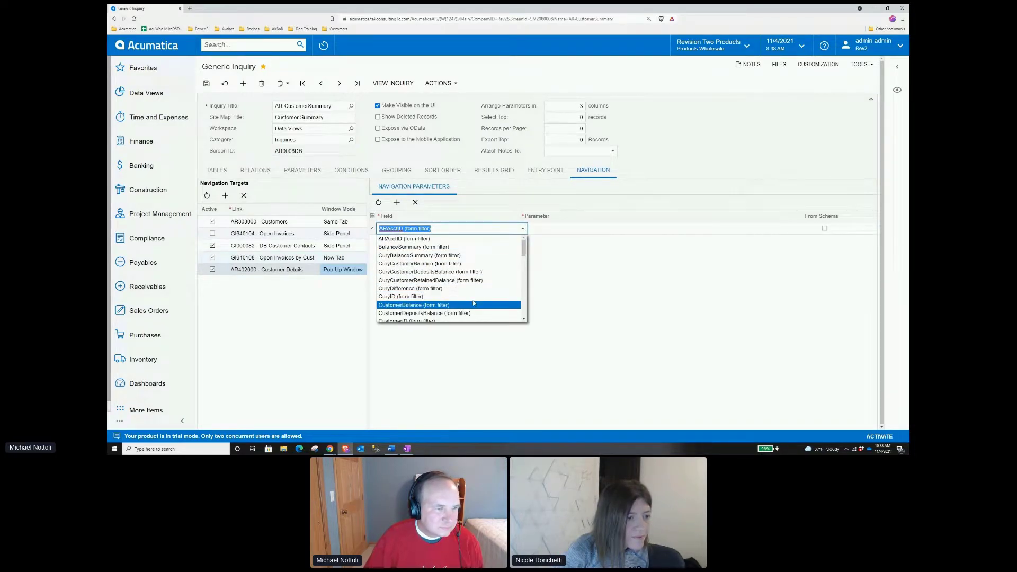
scroll(470, 301, down, 2)
click(455, 290)
Step: Map the CustomerID field to the parameter Customer.BAccountID
click(619, 229)
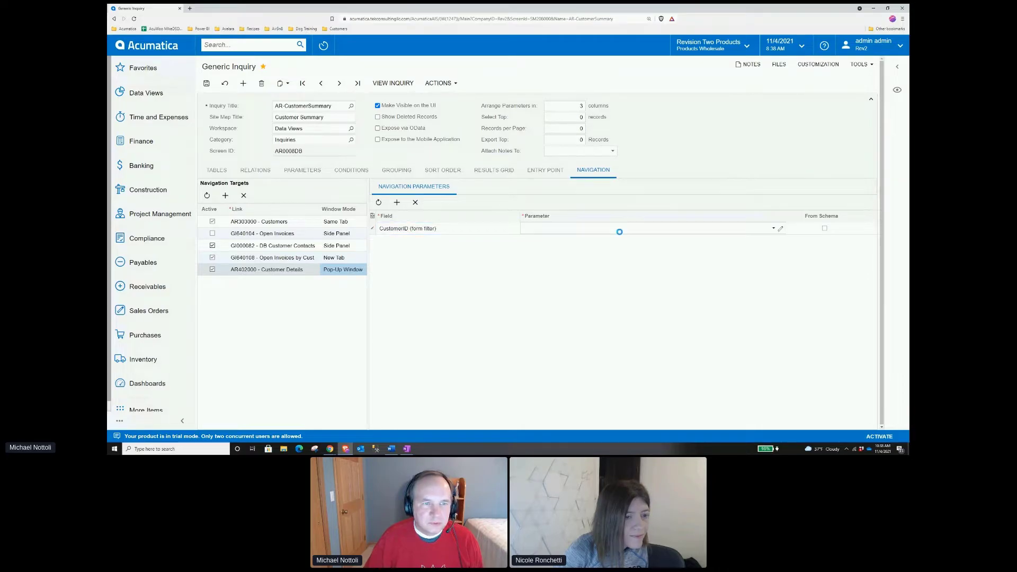
click(774, 230)
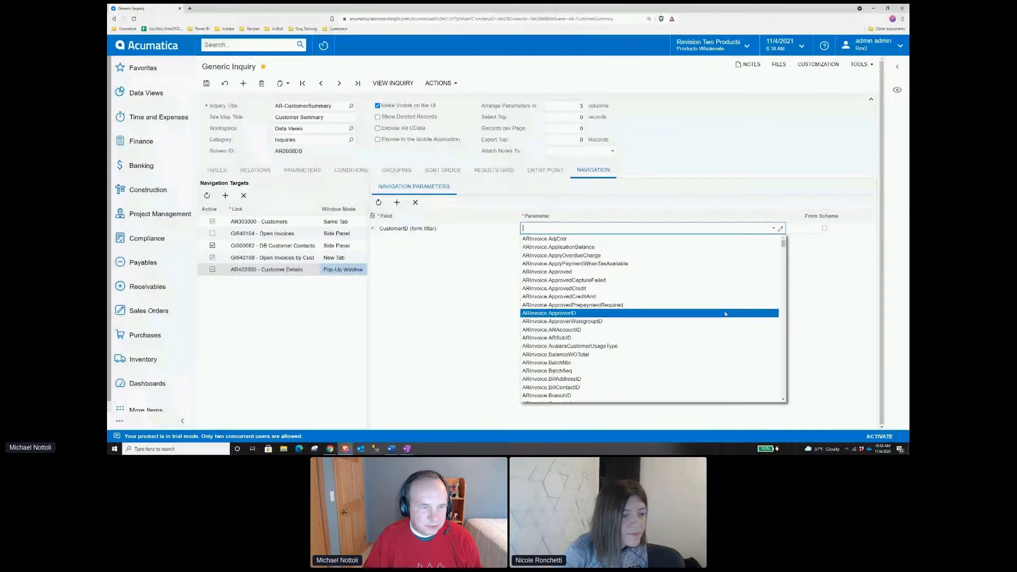
scroll(723, 314, down, 10)
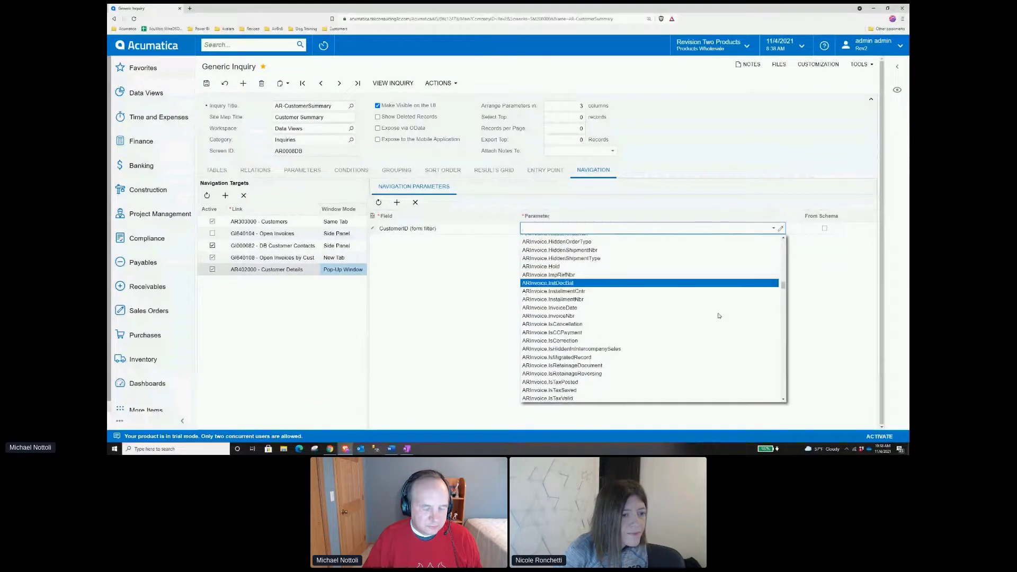
text(bacc)
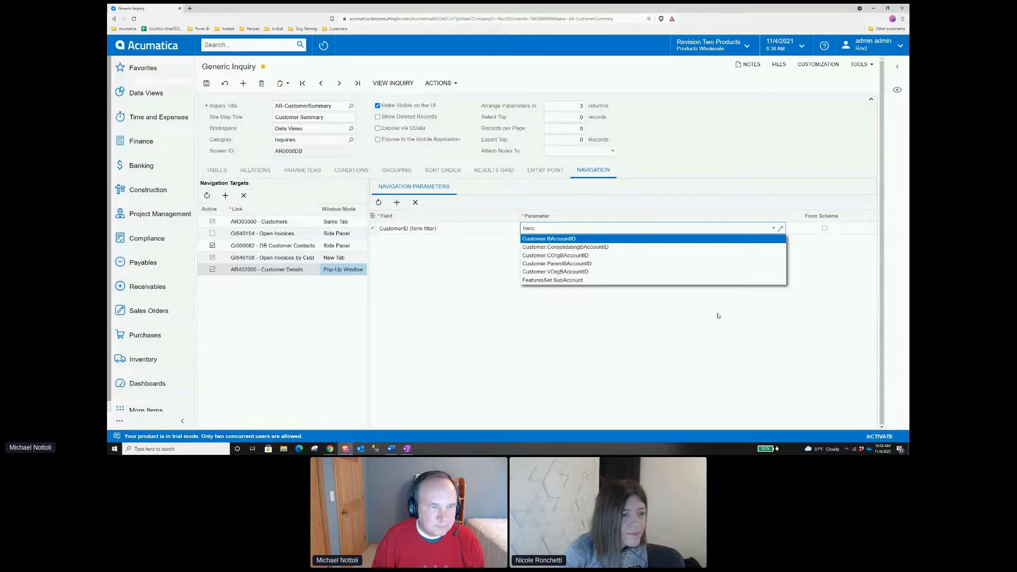
key(Return)
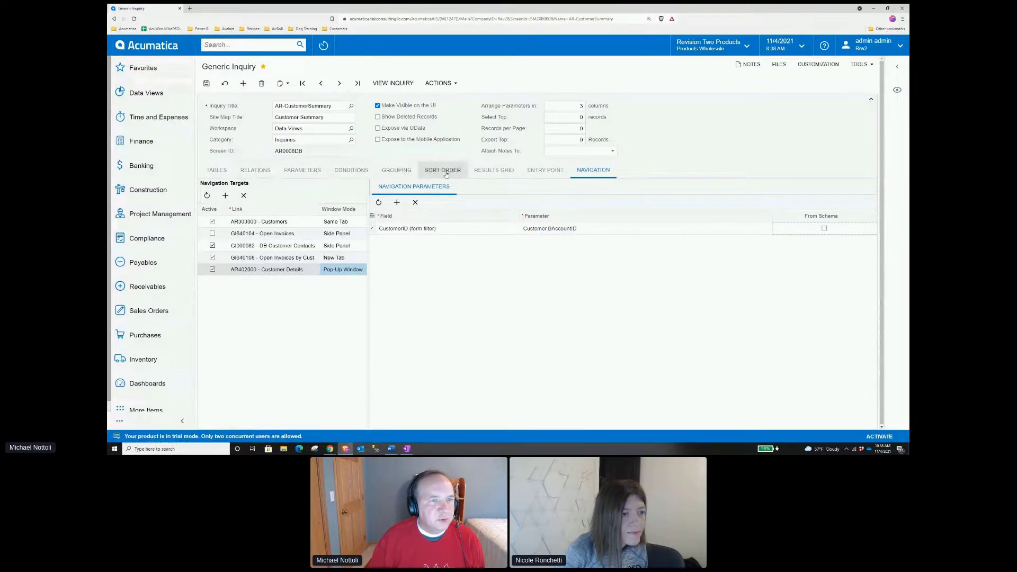
Step: In the results grid, make the Customer AcctCD row navigate to AR402000 - Customer Details
click(494, 172)
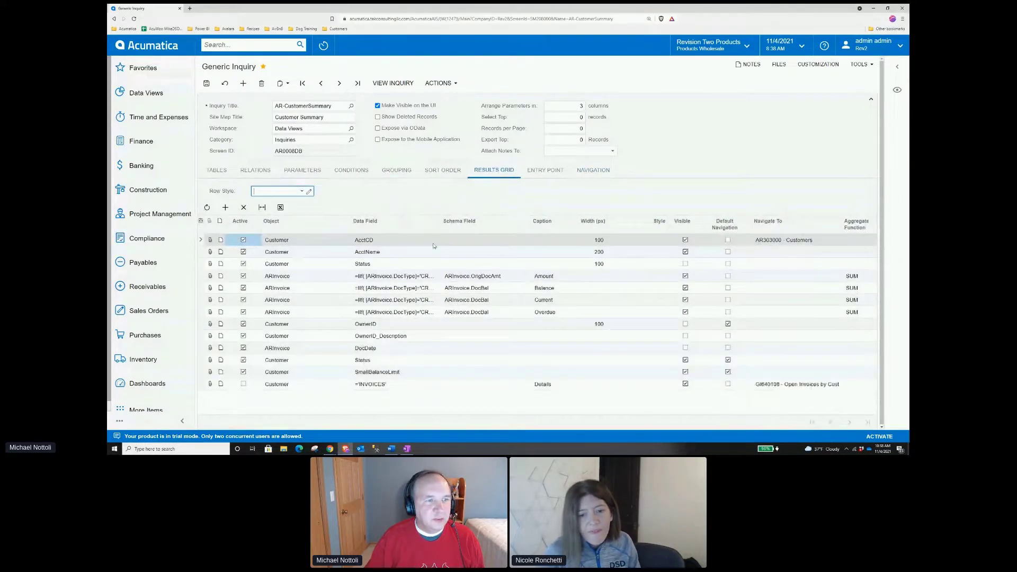
click(398, 244)
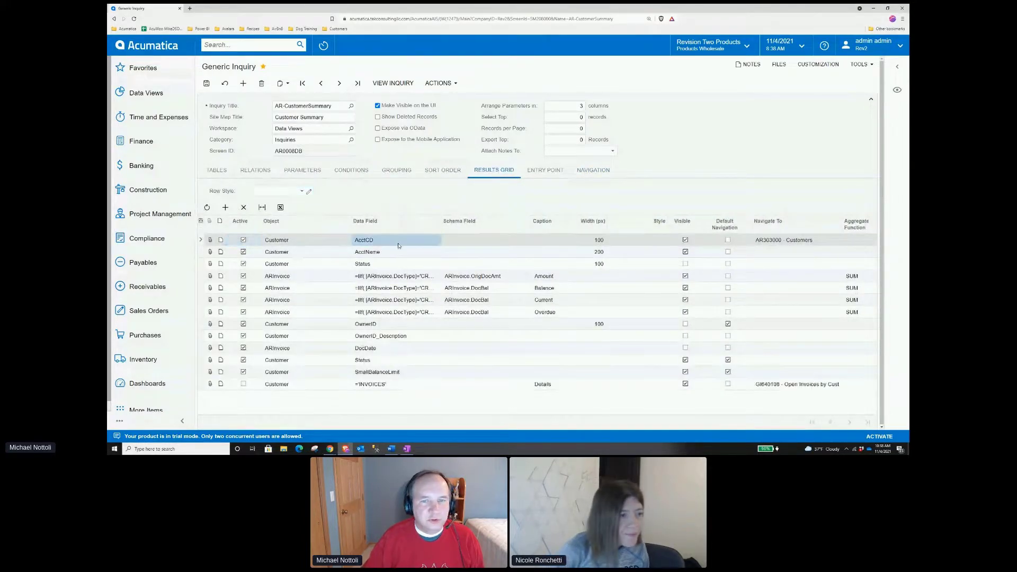
click(771, 241)
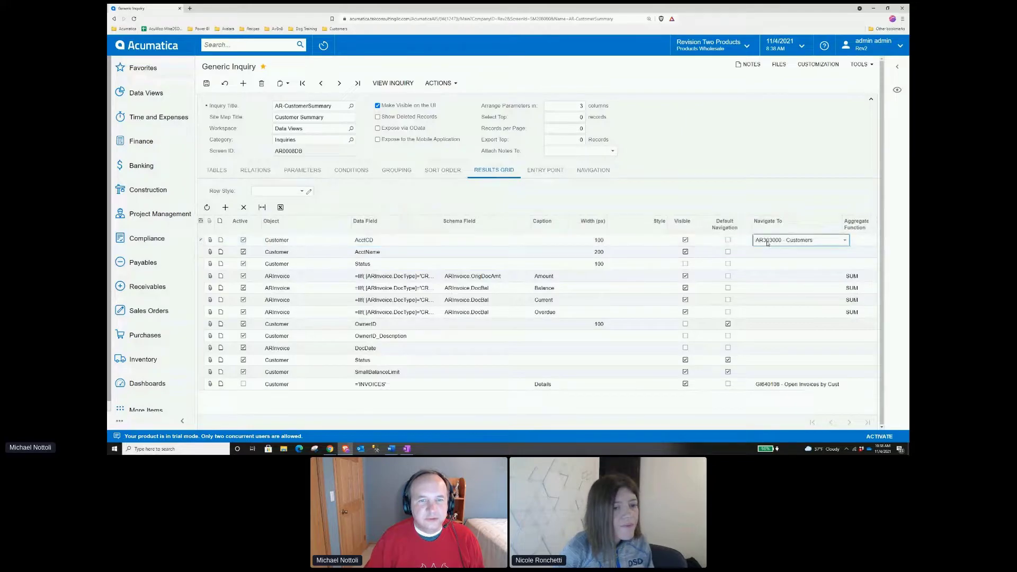
click(842, 241)
click(825, 268)
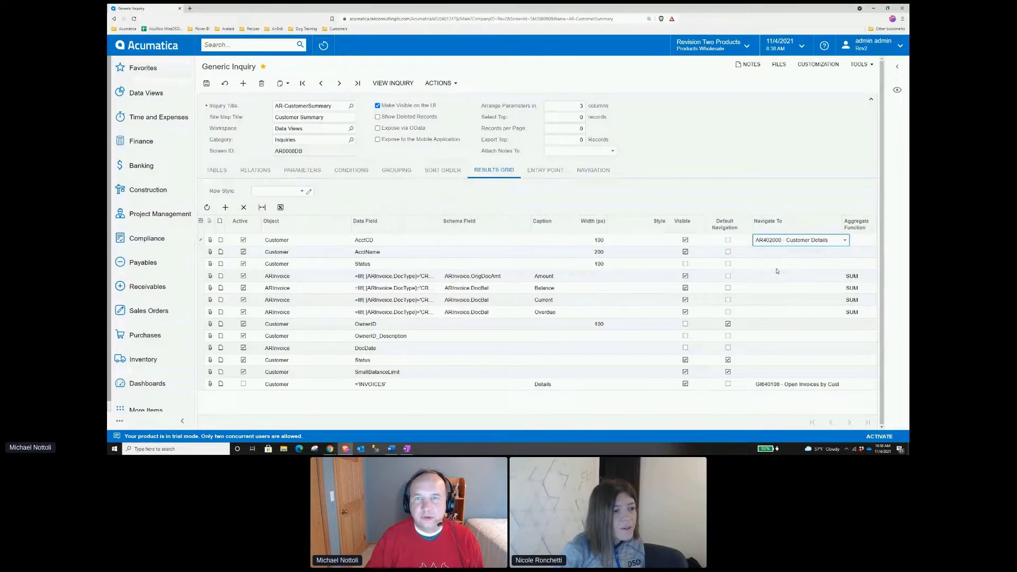
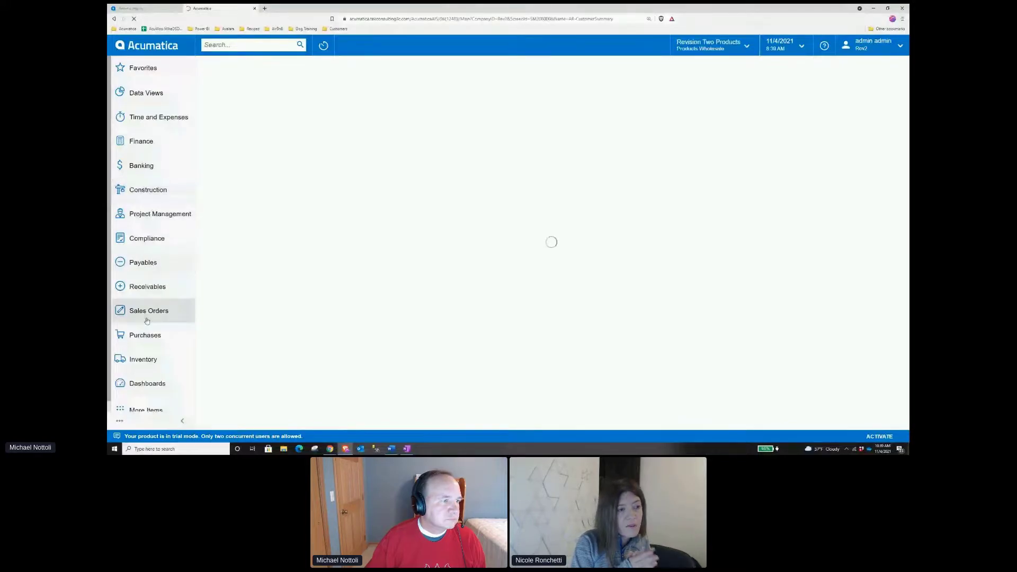
Step: Look at the Customers list in Receivables and return to the inquiry to review the field choices for the navigation parameter
click(147, 286)
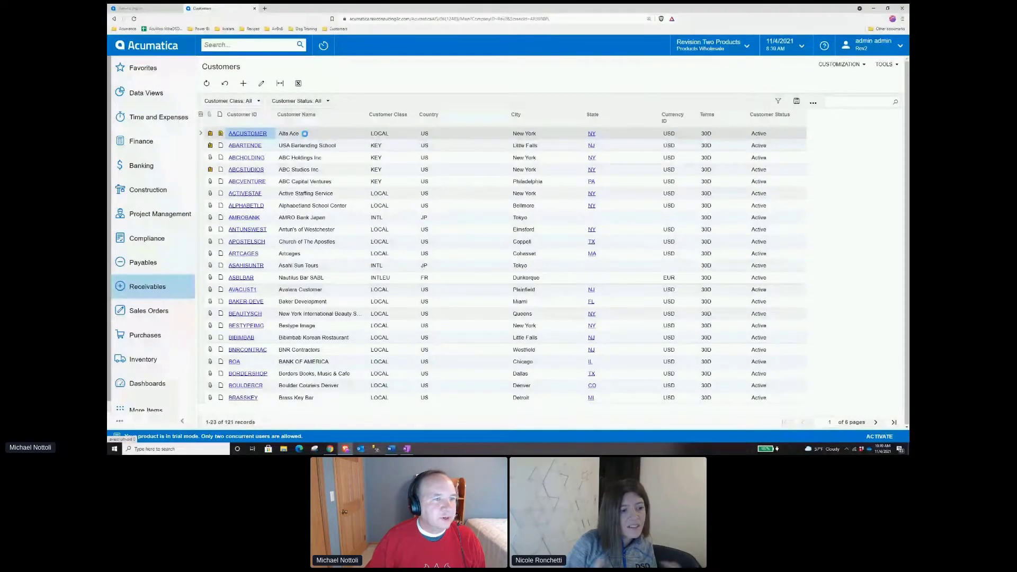
key(ctrl+shift+Tab)
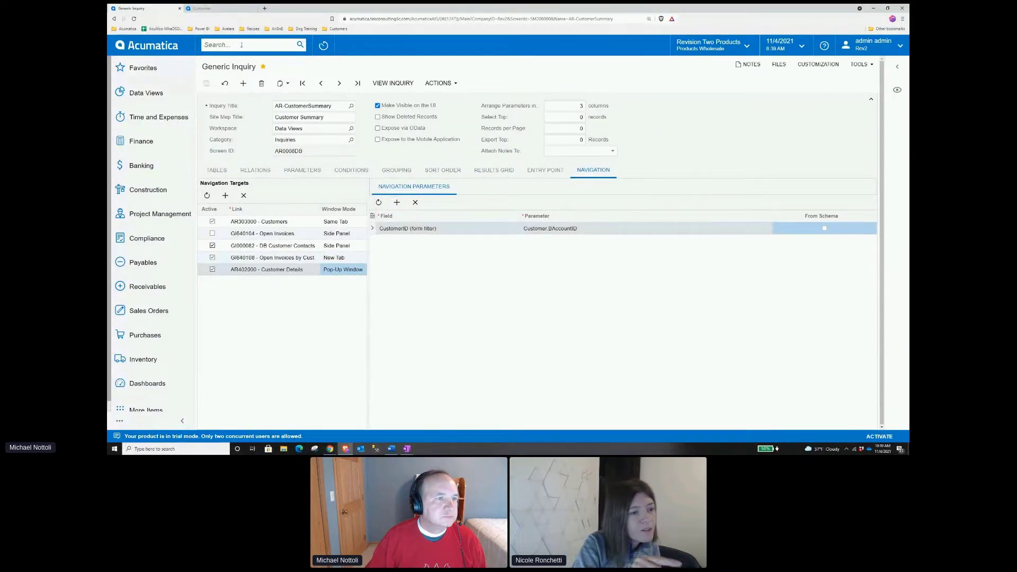
click(471, 228)
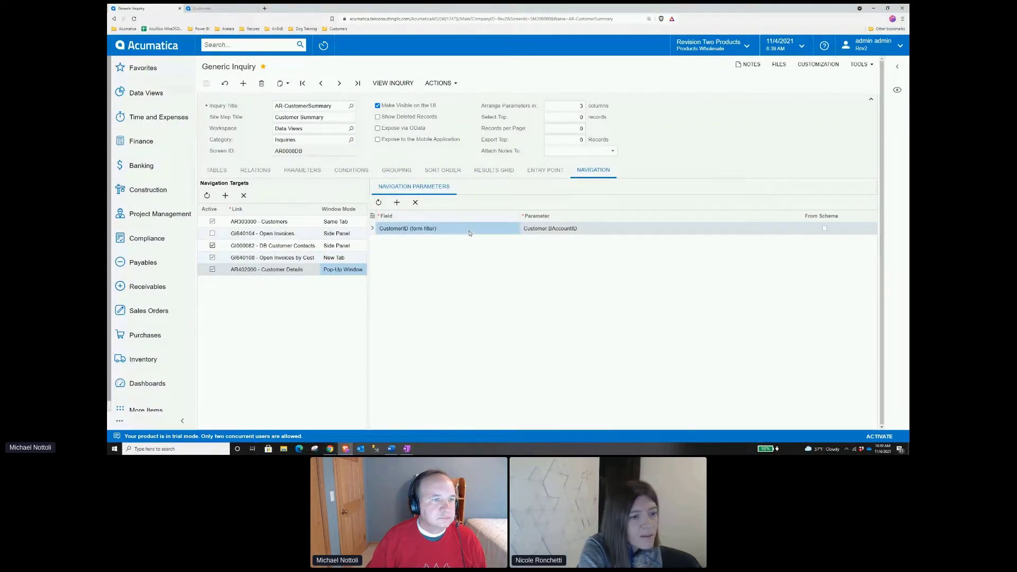
click(522, 229)
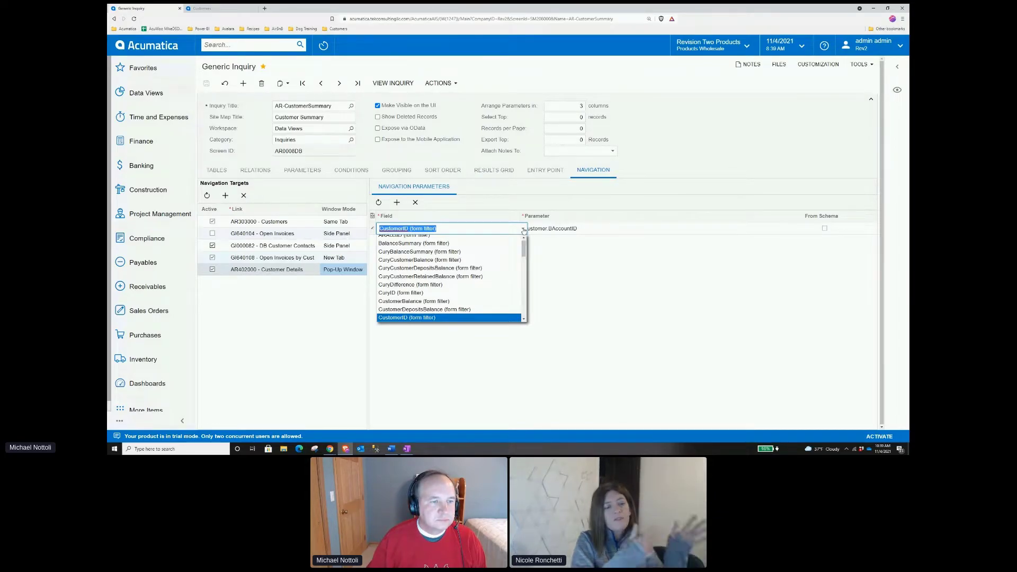
click(523, 230)
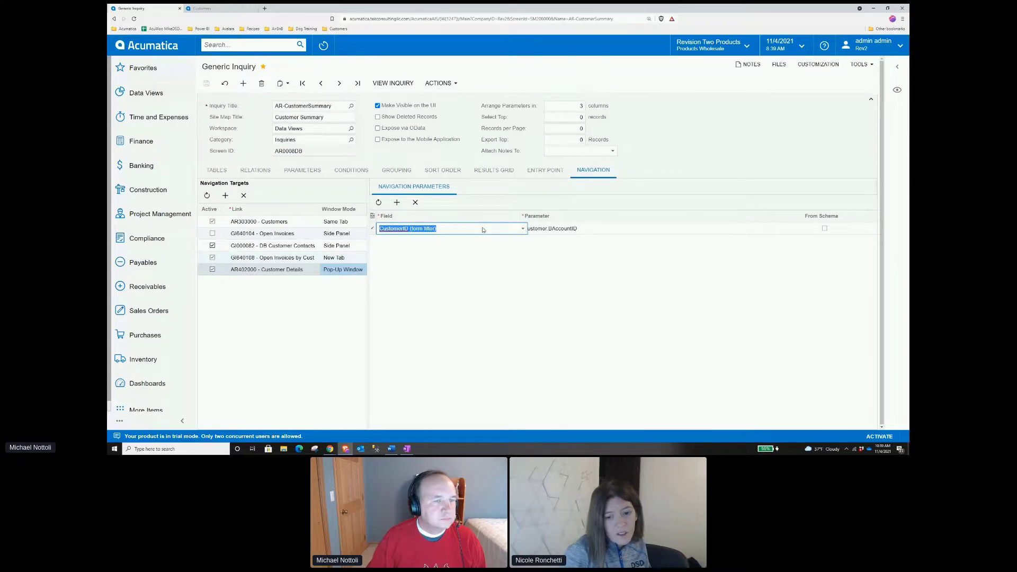
Step: View the Customer Summary inquiry's results and reopen its generic inquiry definition for editing
click(396, 85)
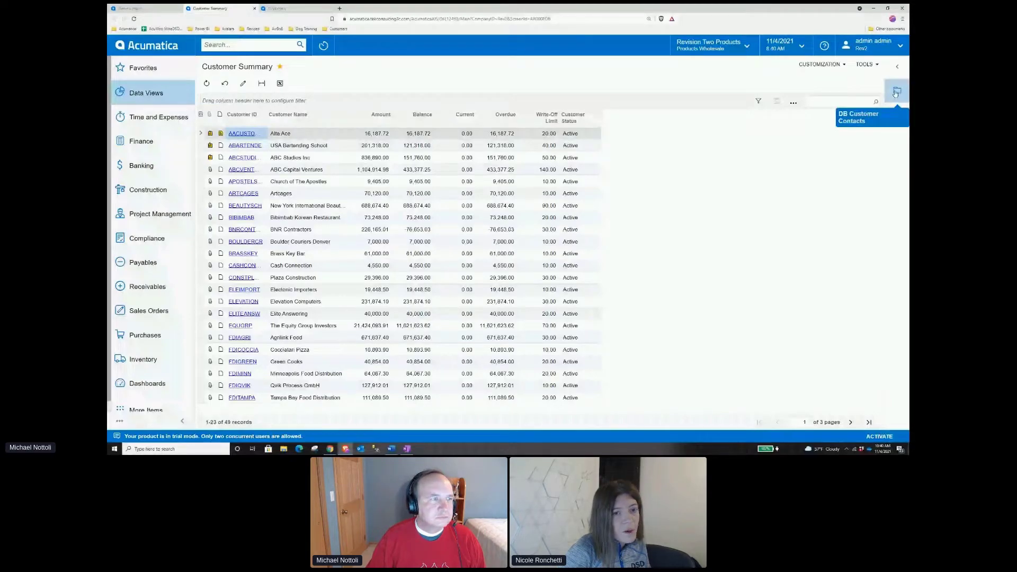
click(819, 64)
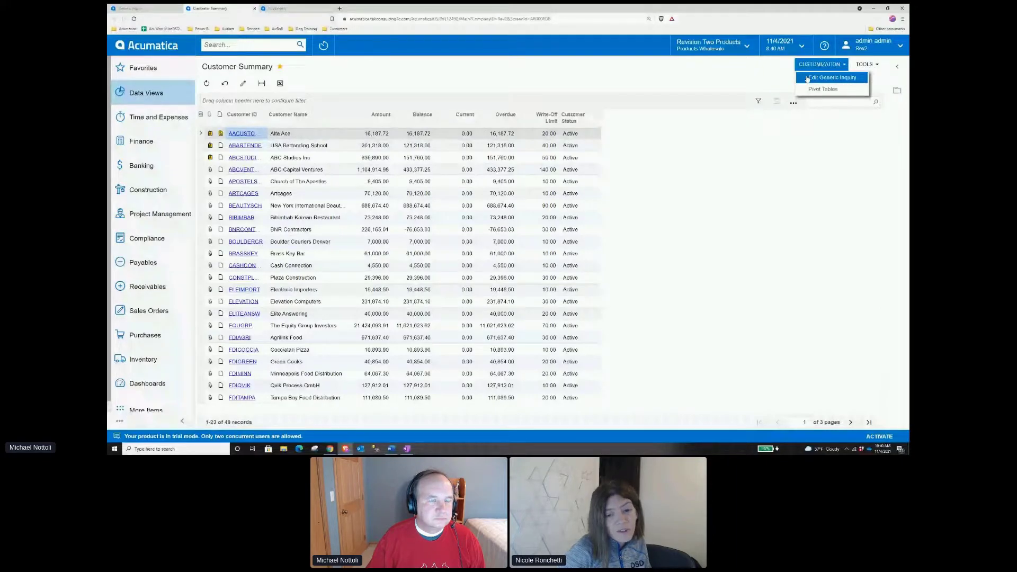
click(807, 79)
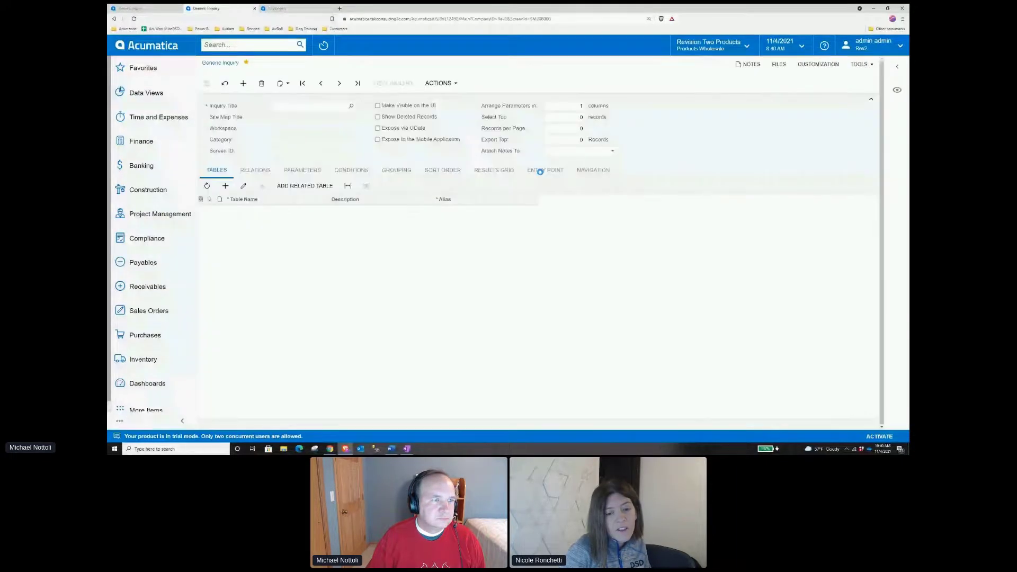
click(544, 170)
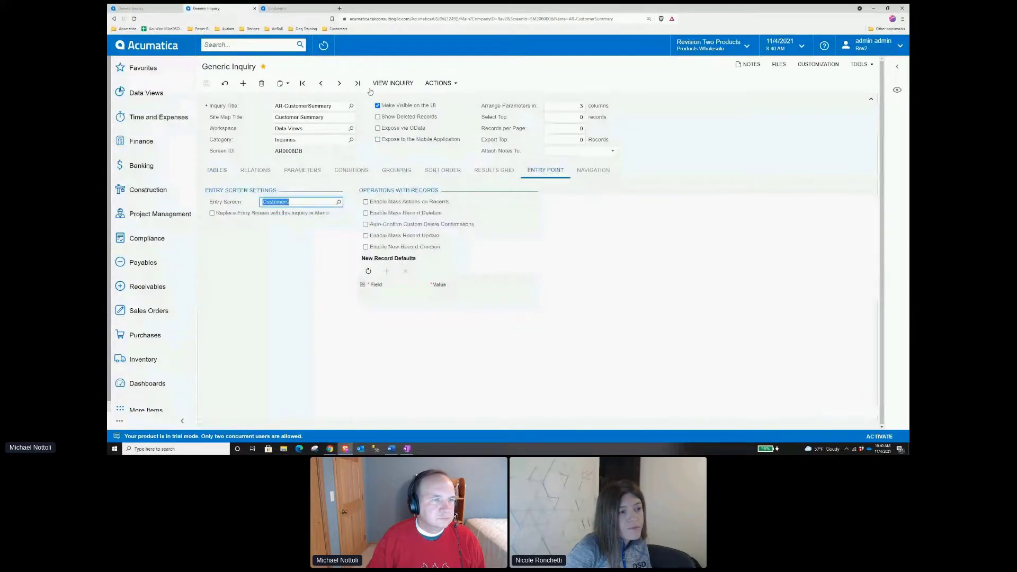
click(391, 84)
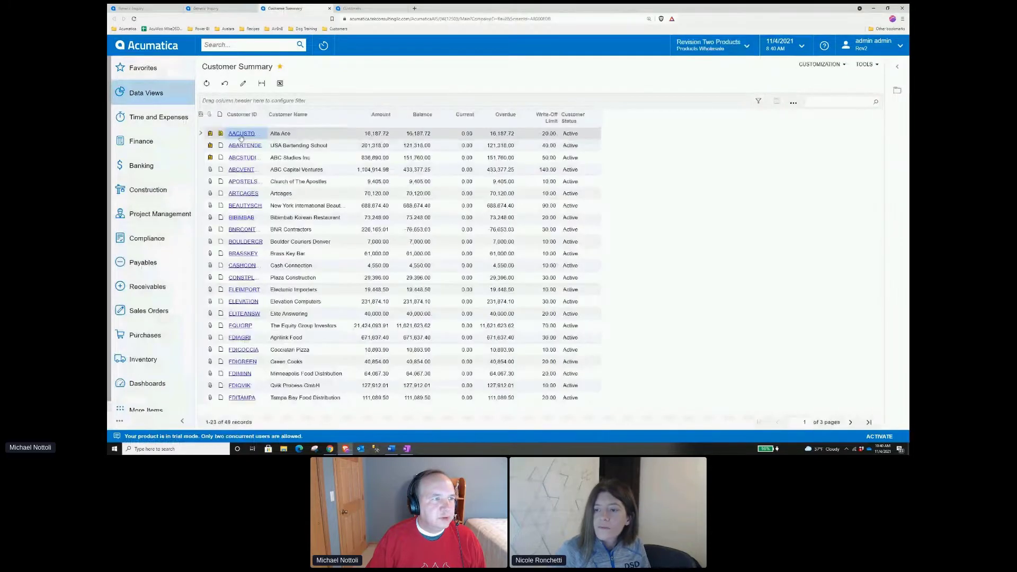
click(241, 134)
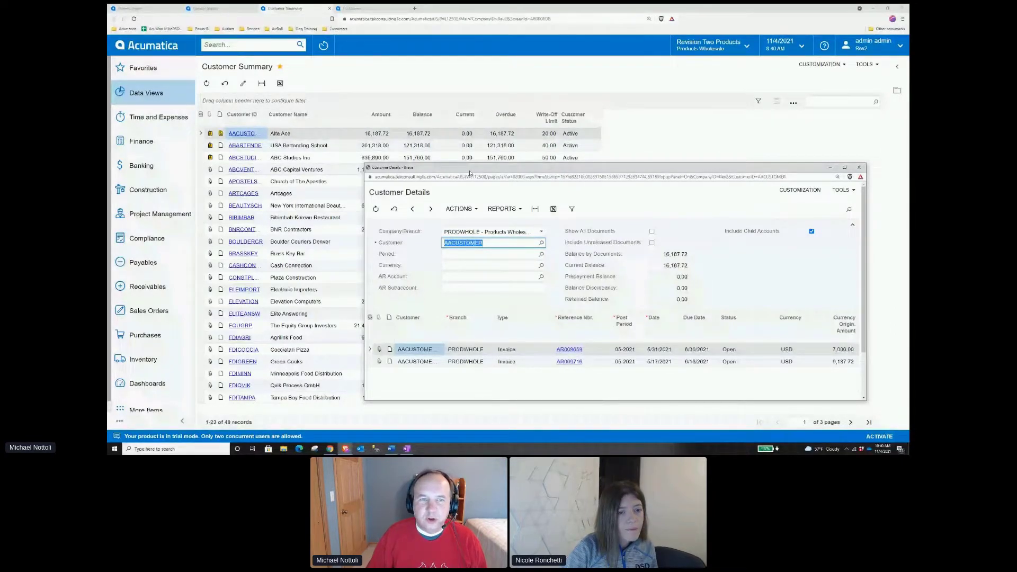
click(818, 191)
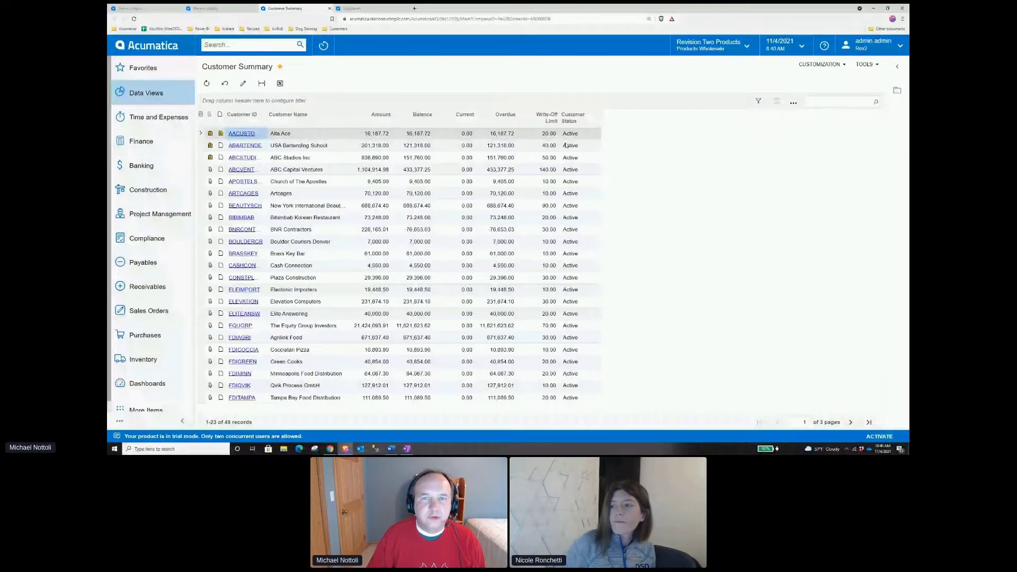
Step: In the Customer Summary inquiry definition, activate the GI640104 - Open Invoices side panel navigation target and save
click(819, 64)
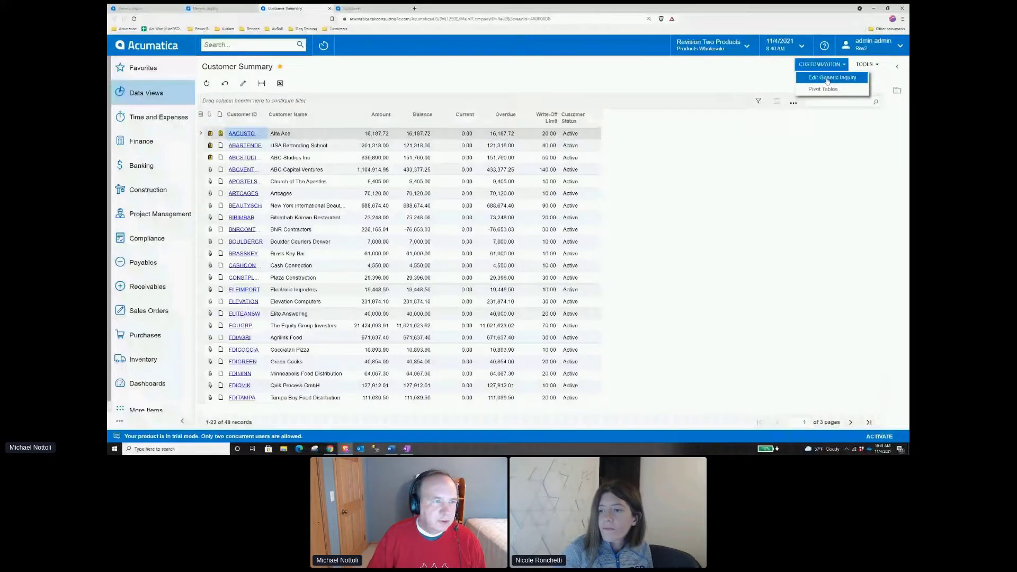
click(828, 80)
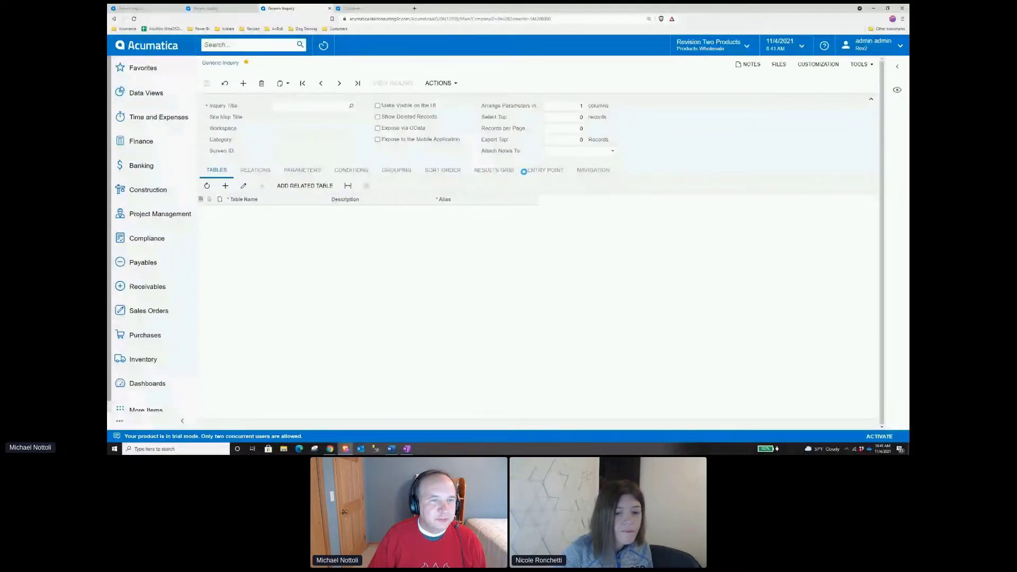
click(551, 170)
click(593, 170)
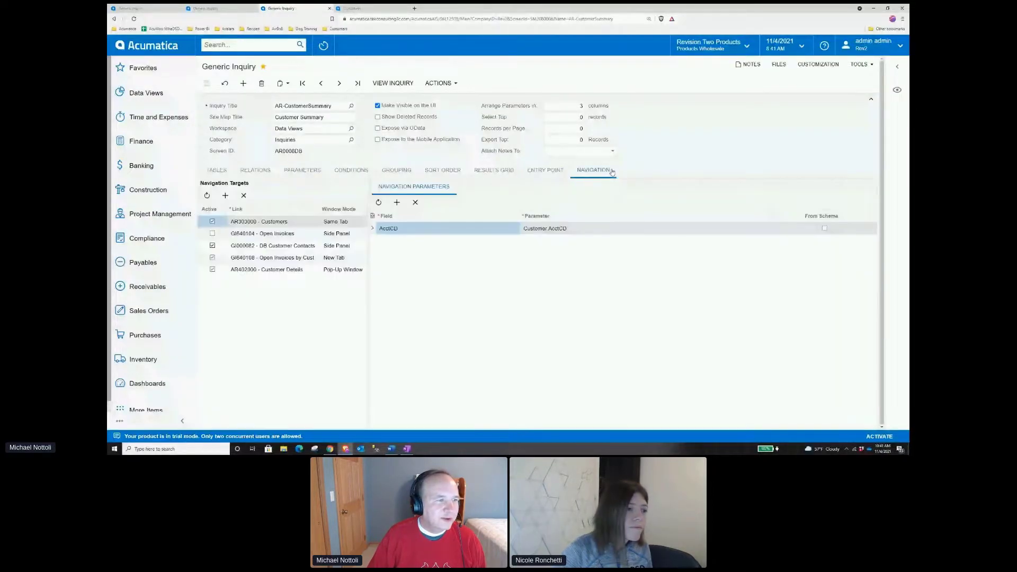
click(212, 233)
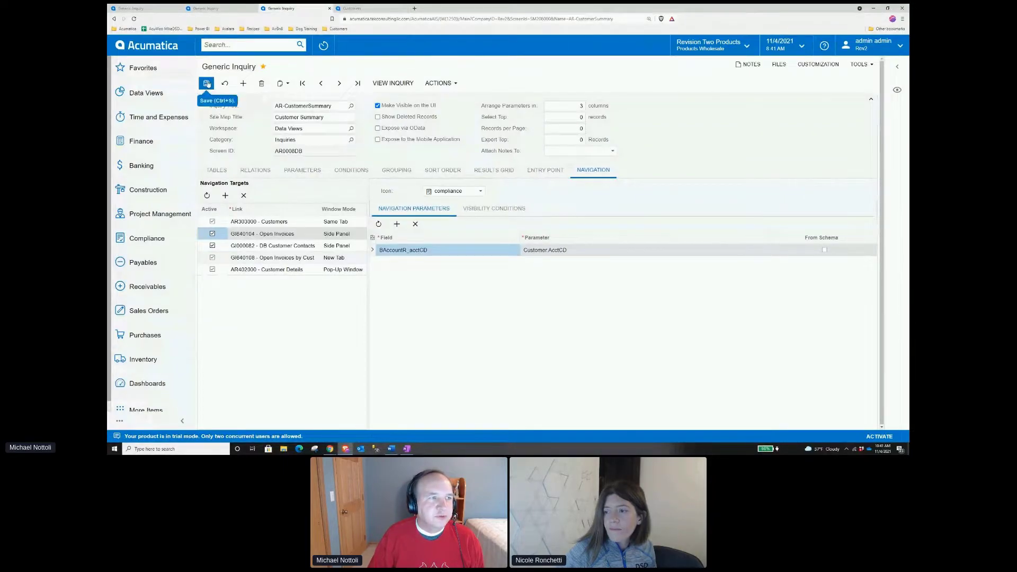
Step: Run the inquiry and view the Open Invoices side panel, widening it, expanding it to full size and restoring it
click(391, 83)
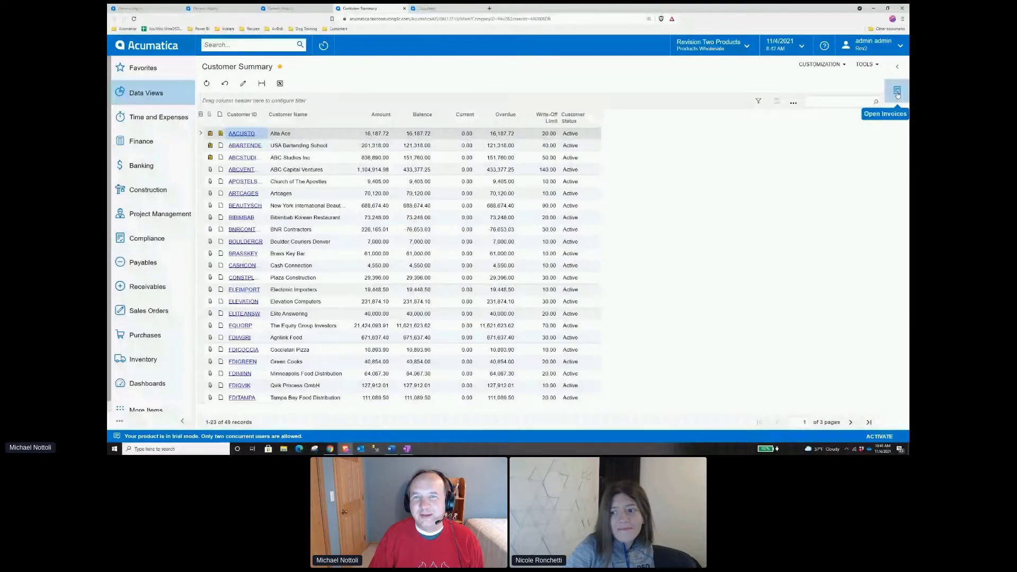
click(896, 93)
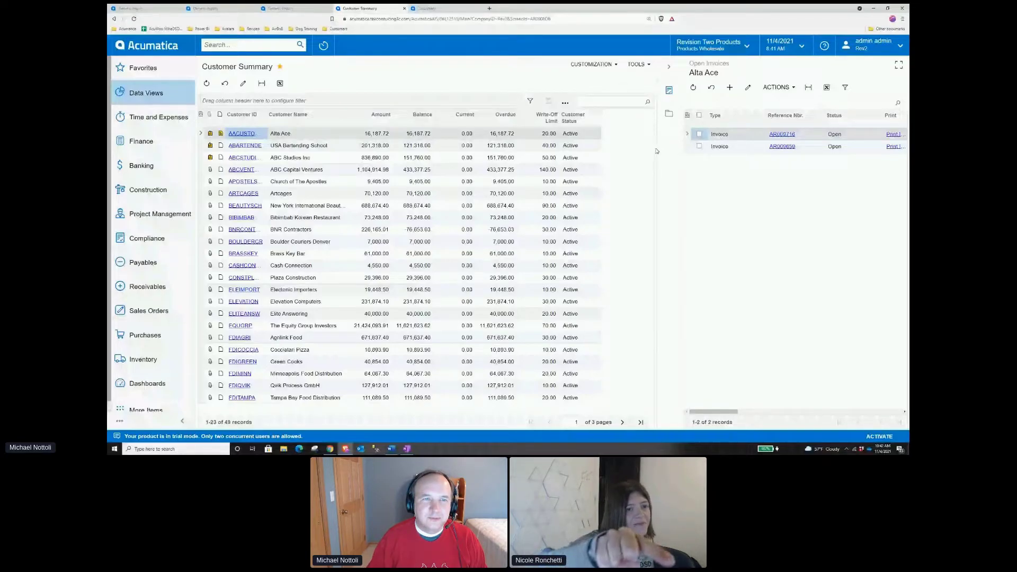
drag(657, 151, 596, 148)
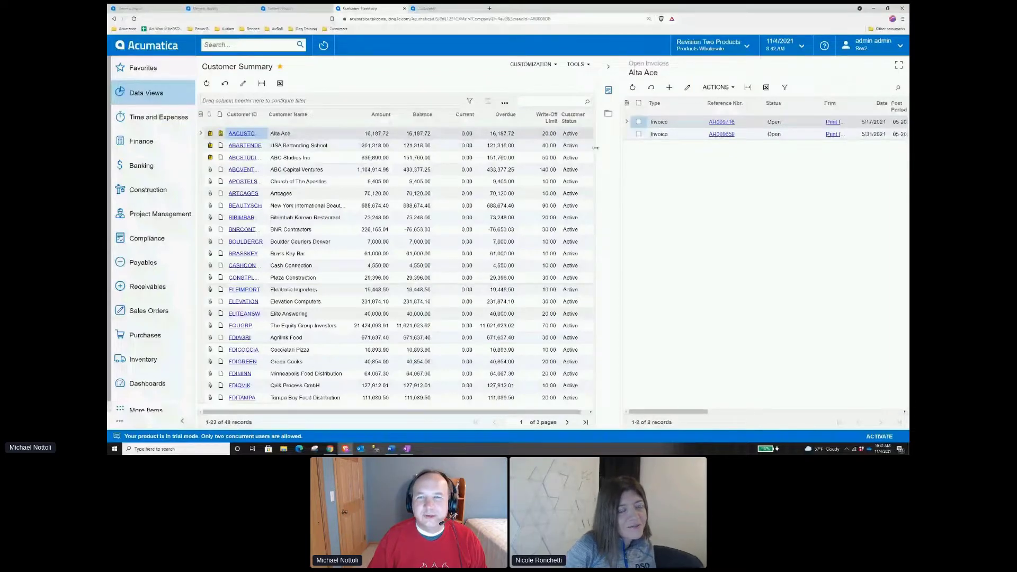
click(898, 64)
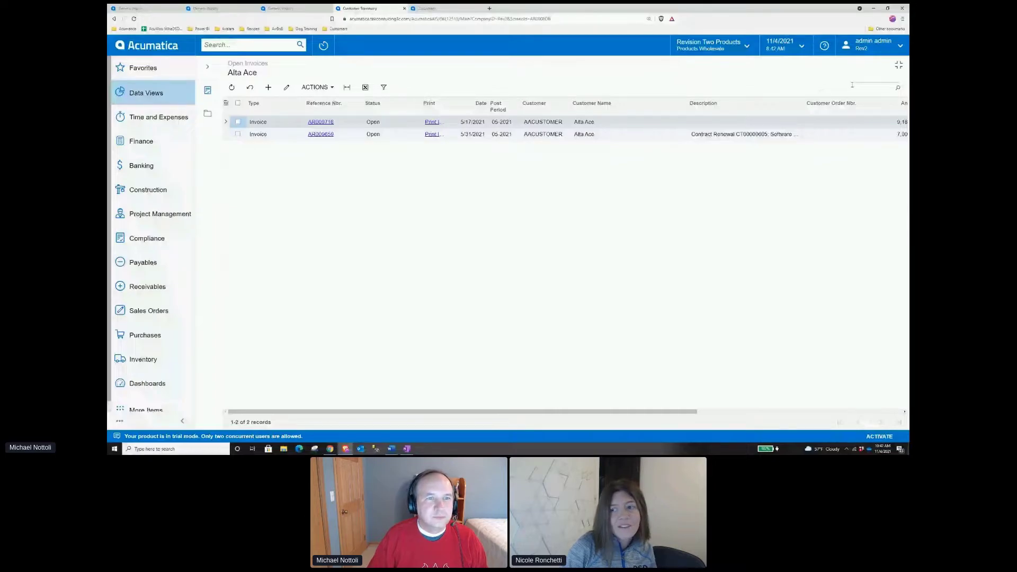
click(898, 64)
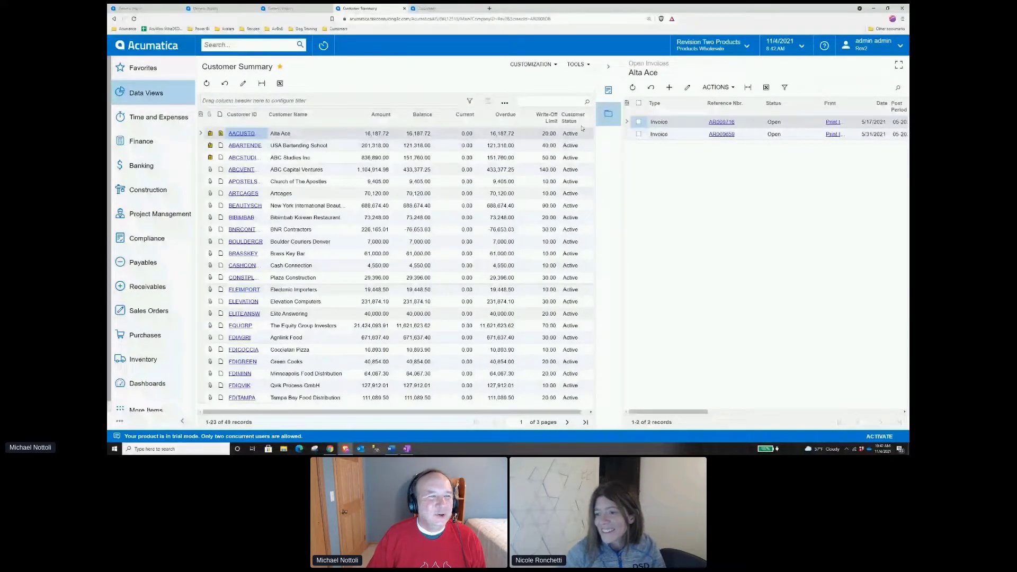
Step: Compare the open invoices of USA Bartending School, Alta Ace and ABC Capital Ventures, and view Alta Ace's contacts in the side panel
click(455, 145)
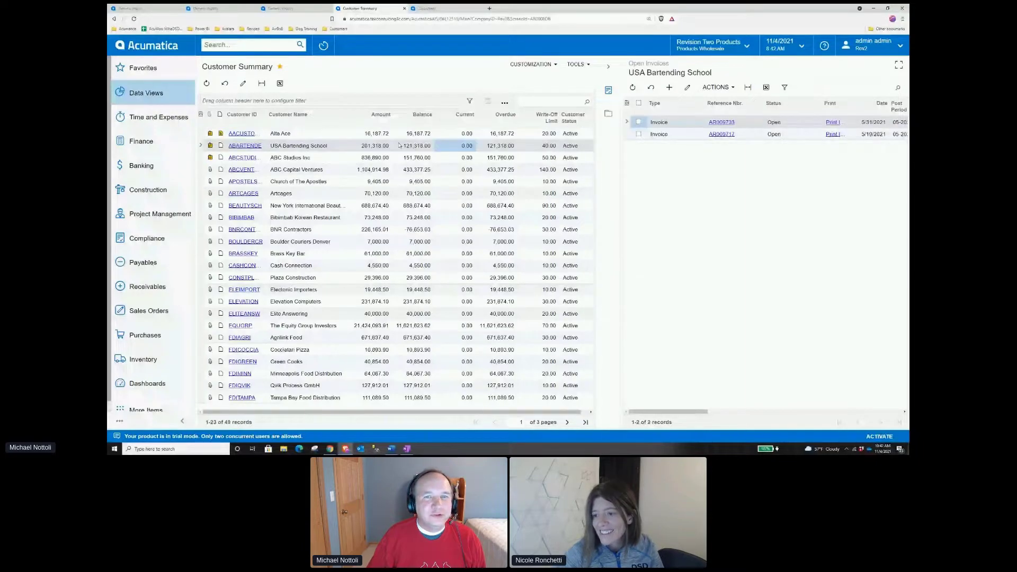
click(370, 133)
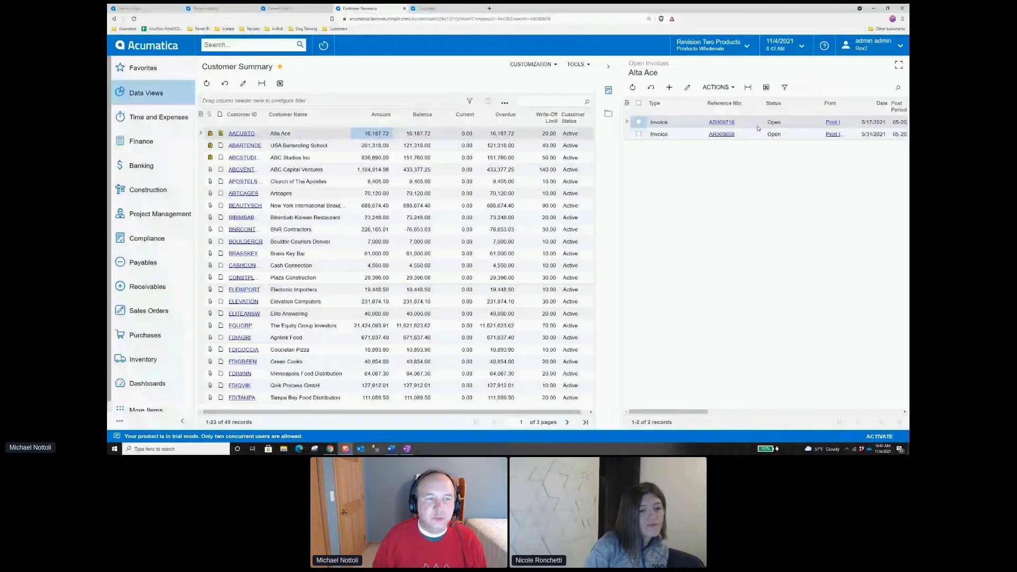
click(497, 172)
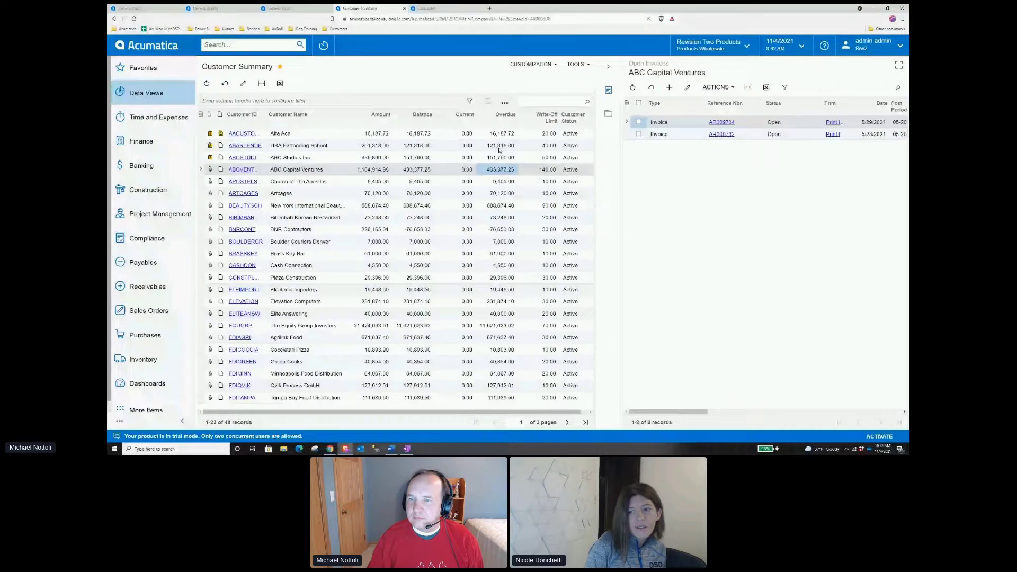
click(499, 133)
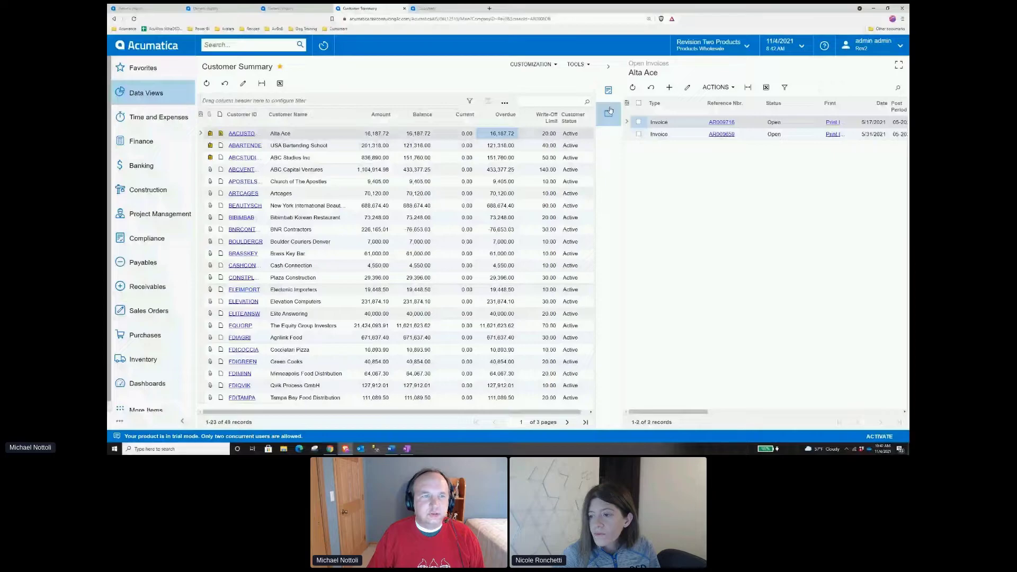
click(609, 112)
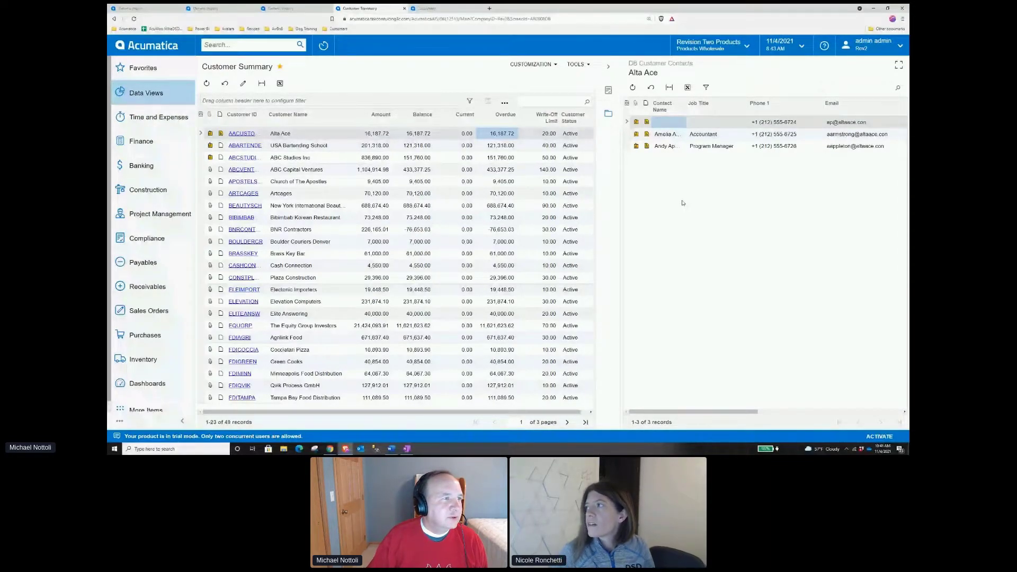
Step: Open the definition of the Open Invoices inquiry and examine the navigation parameters of its AR641000 - Invoice/Memo target
click(142, 68)
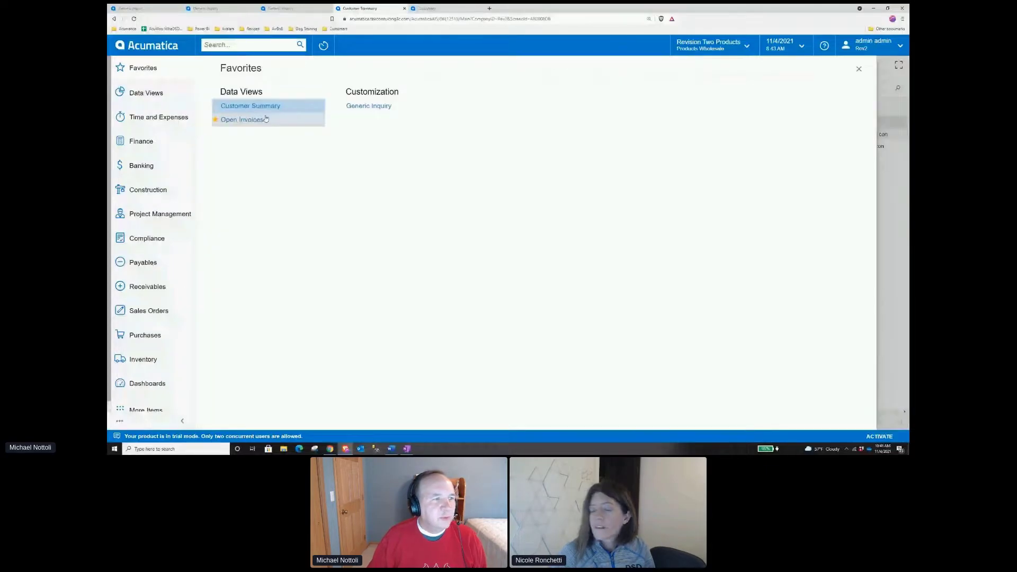
click(265, 119)
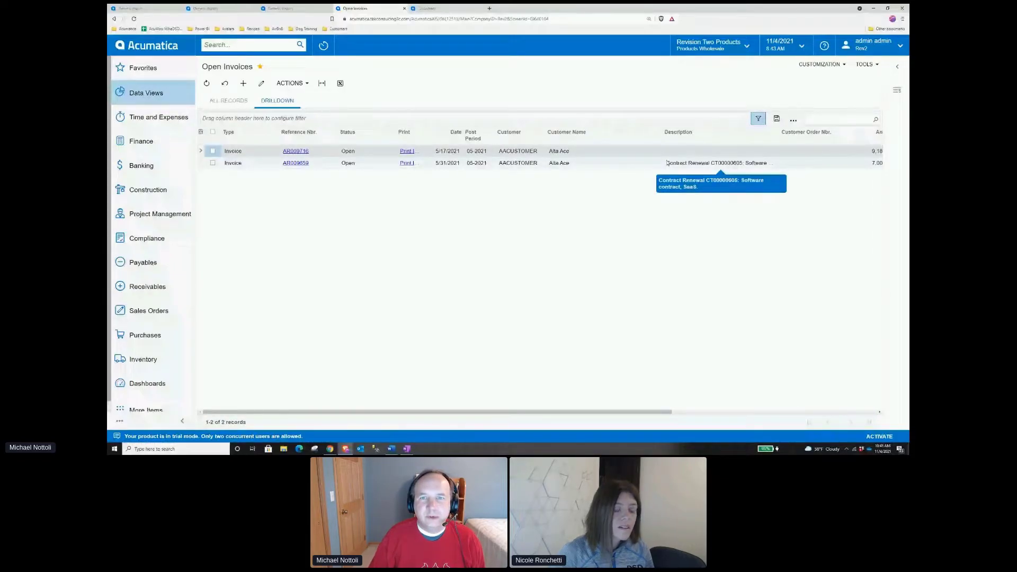
click(819, 64)
click(818, 81)
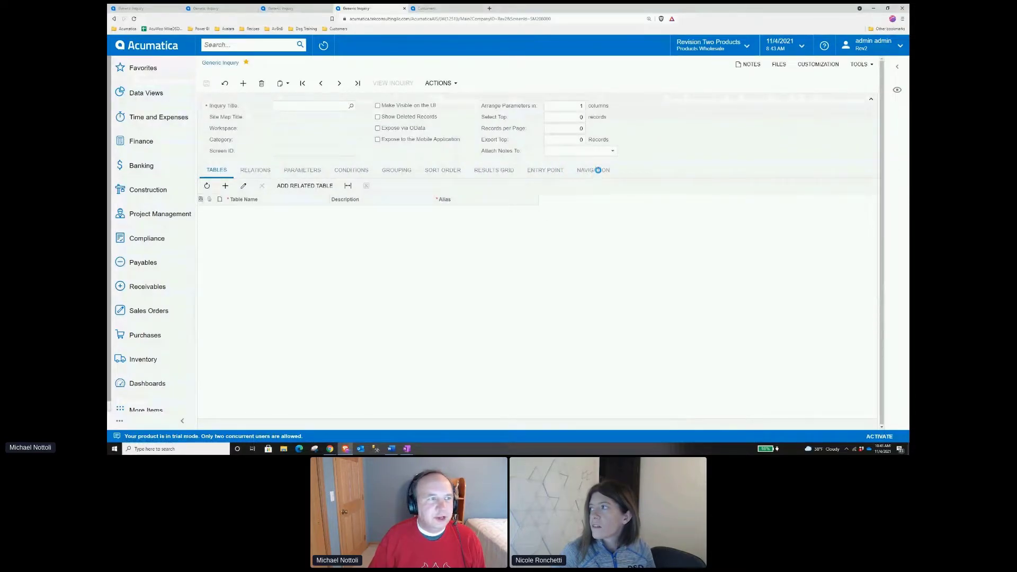
click(597, 170)
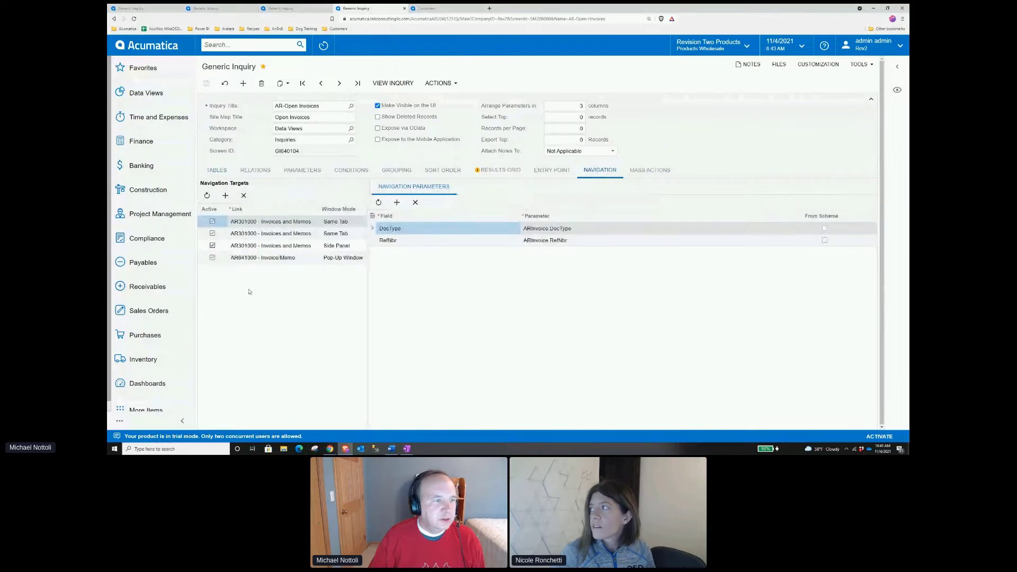
click(270, 257)
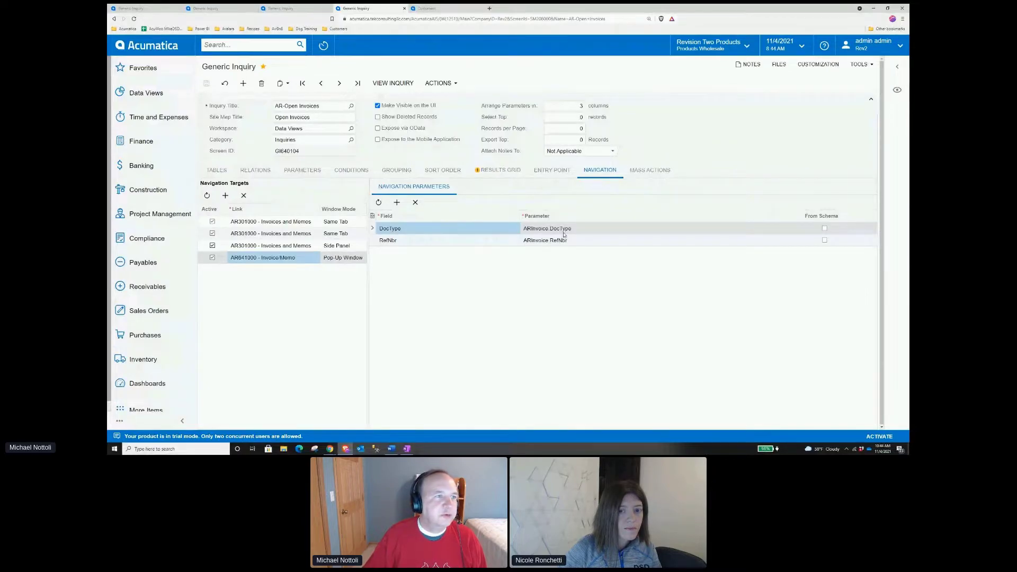
Step: Return to the Customer Summary inquiry and show Alta Ace's open invoices in the side panel
click(142, 67)
click(265, 104)
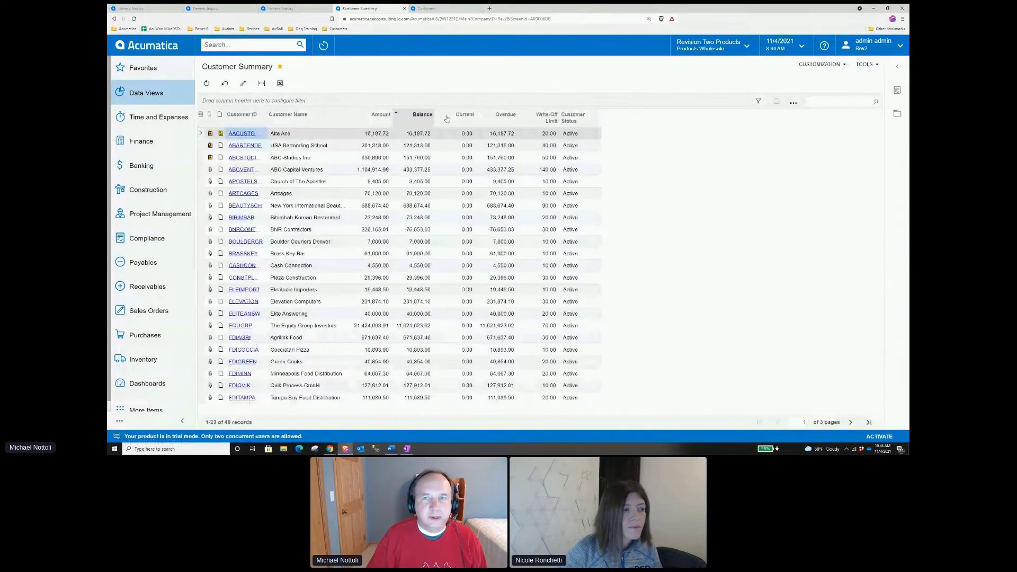
click(896, 90)
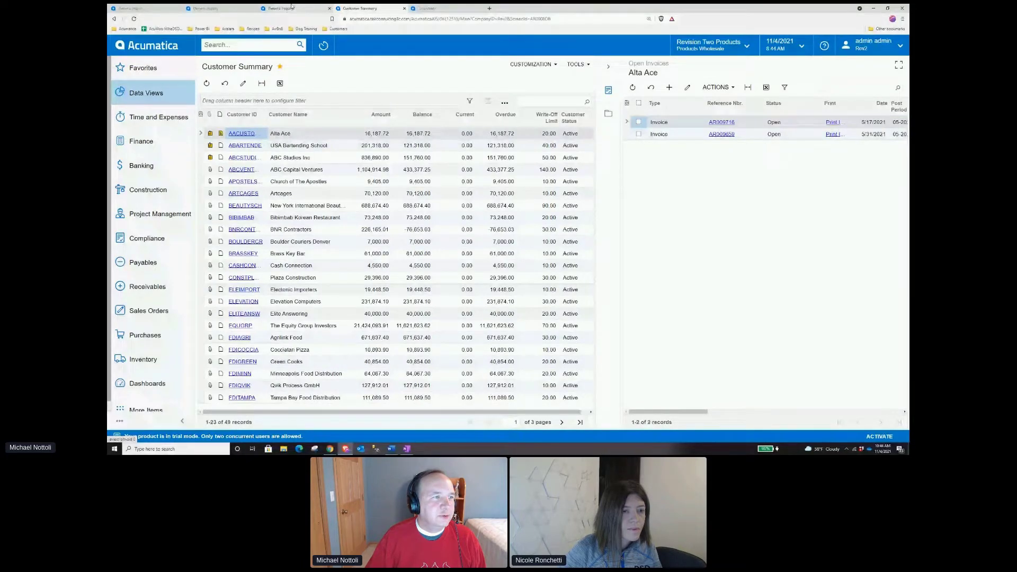
Step: Go from the side panel to the Open Invoices definition and examine the Print Invoice row's navigation choices in the results grid
click(649, 63)
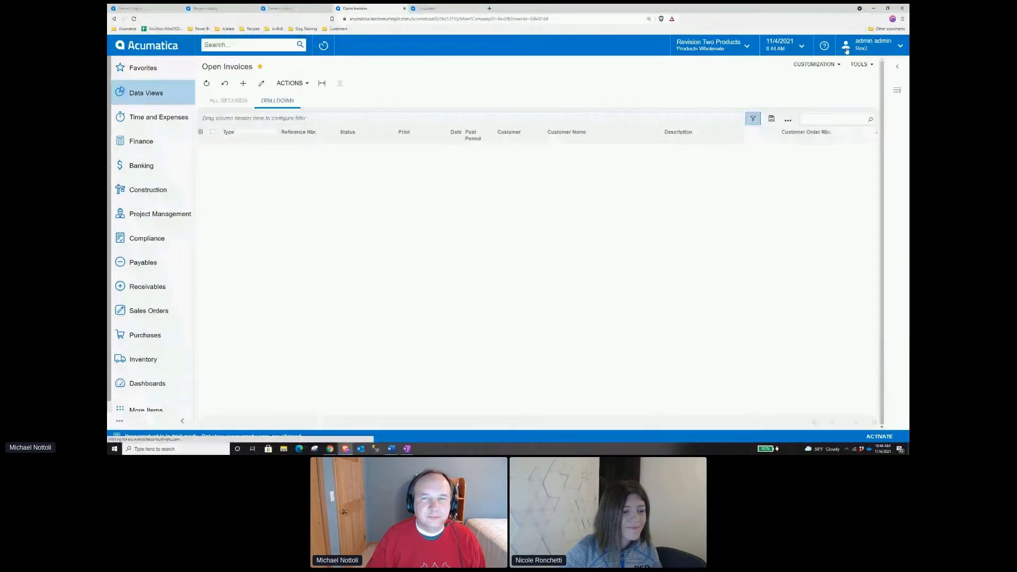
click(809, 67)
click(726, 136)
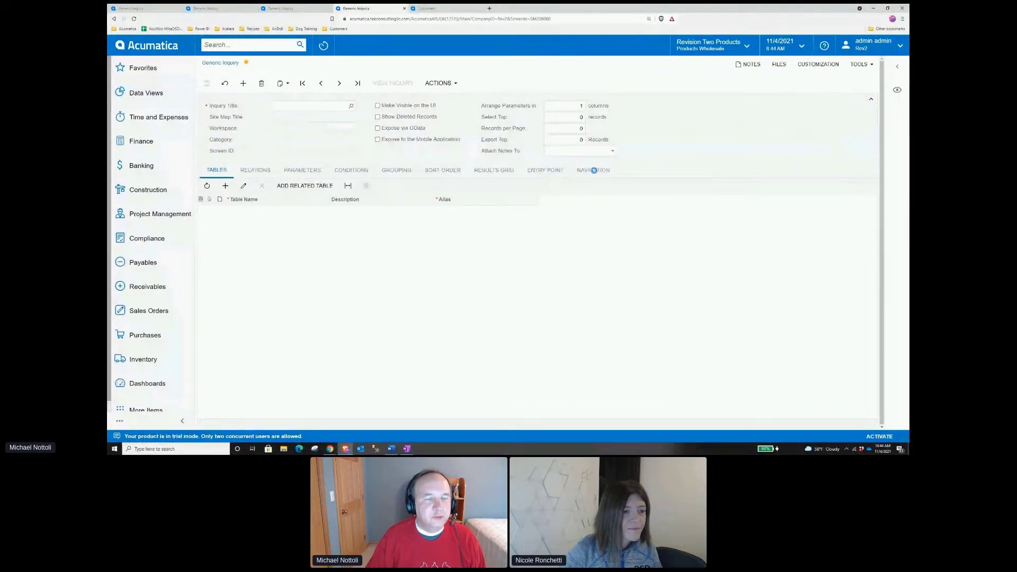
click(595, 172)
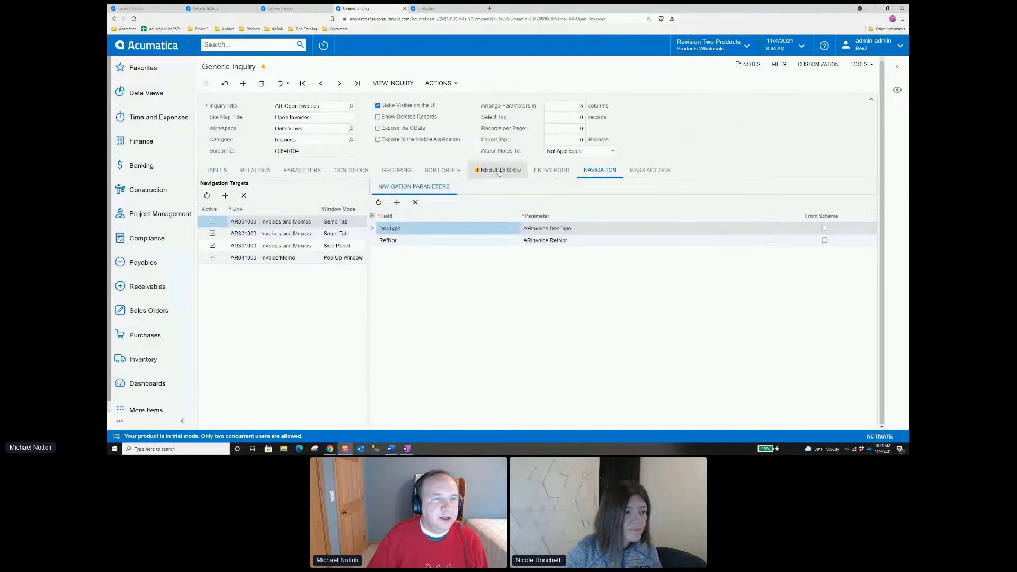
click(499, 171)
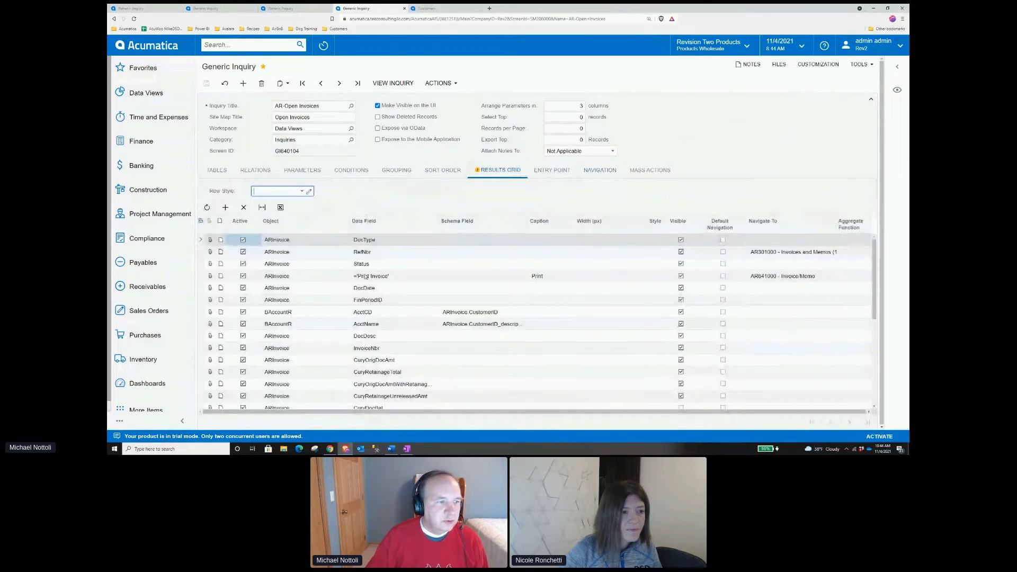
click(273, 276)
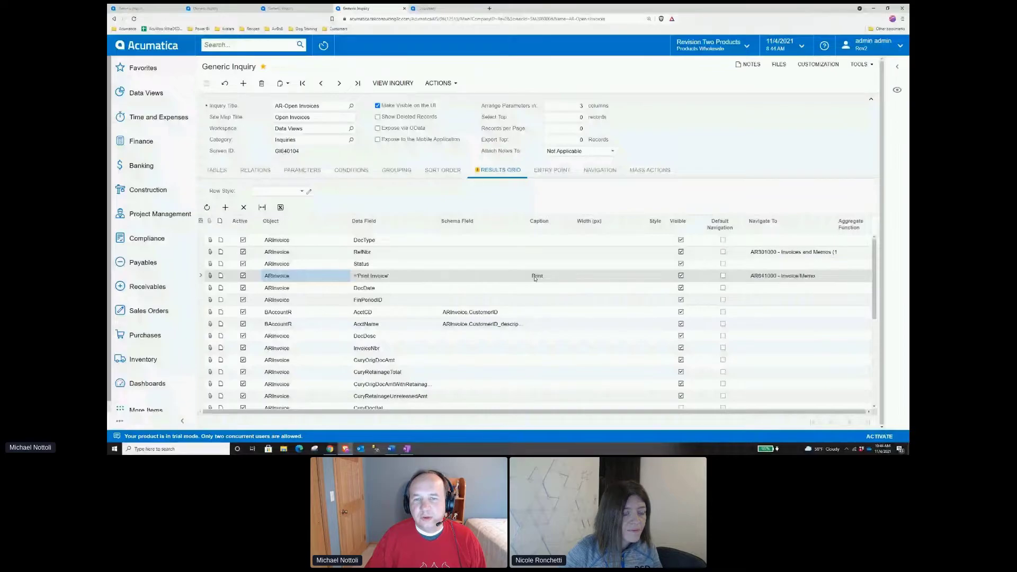
click(841, 277)
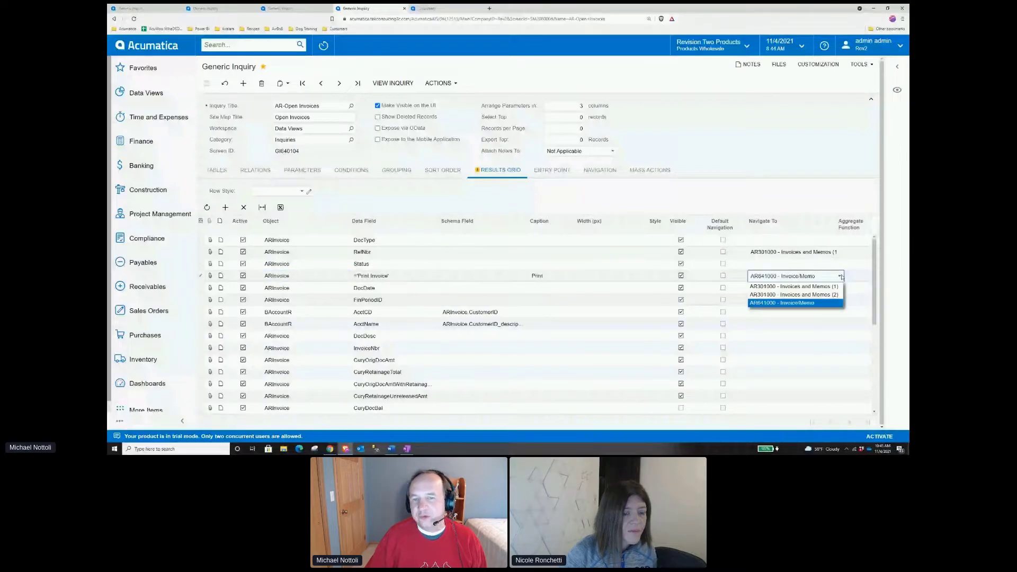
click(840, 276)
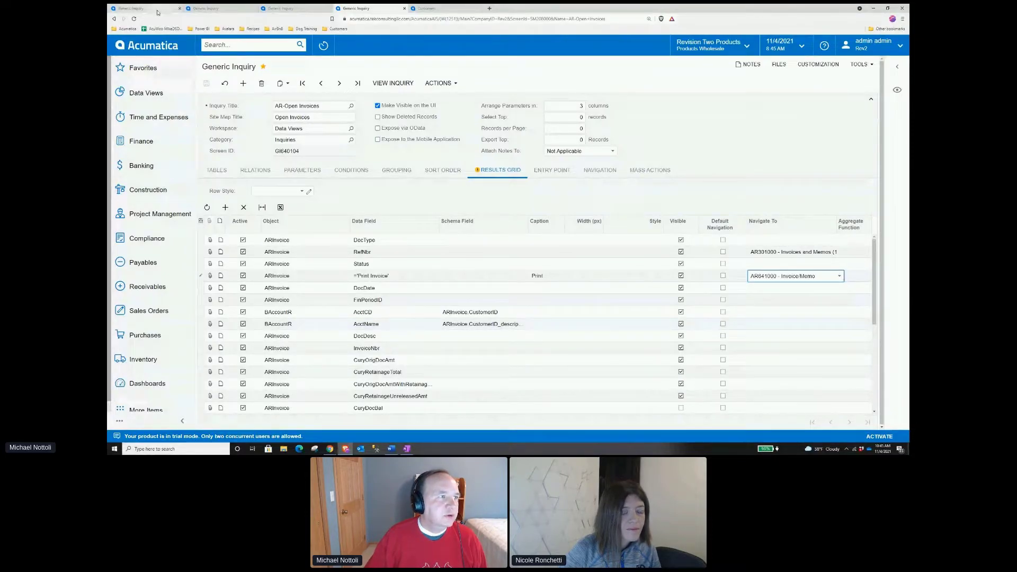
Step: Return to the Customer Summary inquiry and open the printable Invoice/Memo of Alta Ace's first open invoice from the side panel
click(142, 68)
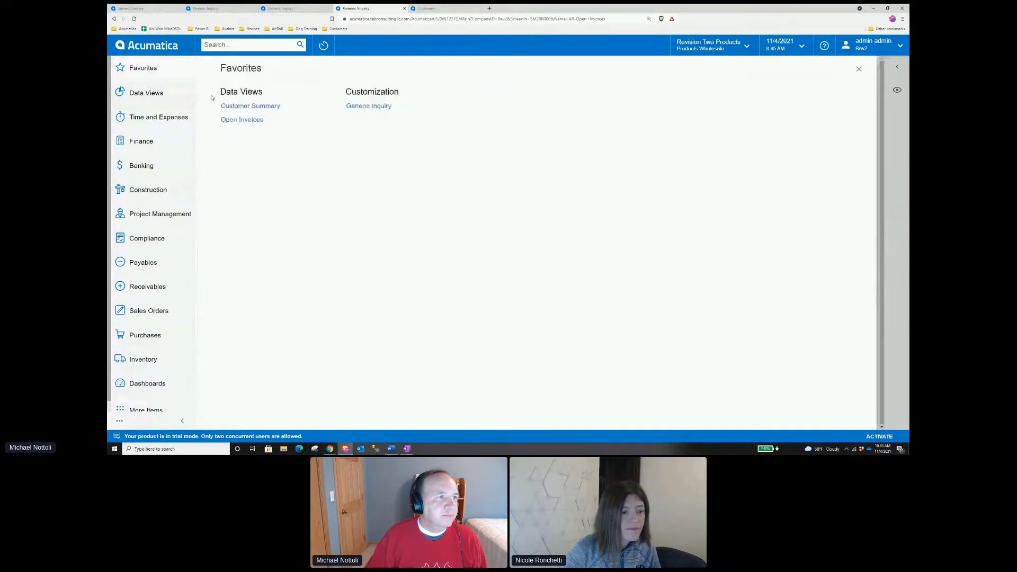
click(241, 108)
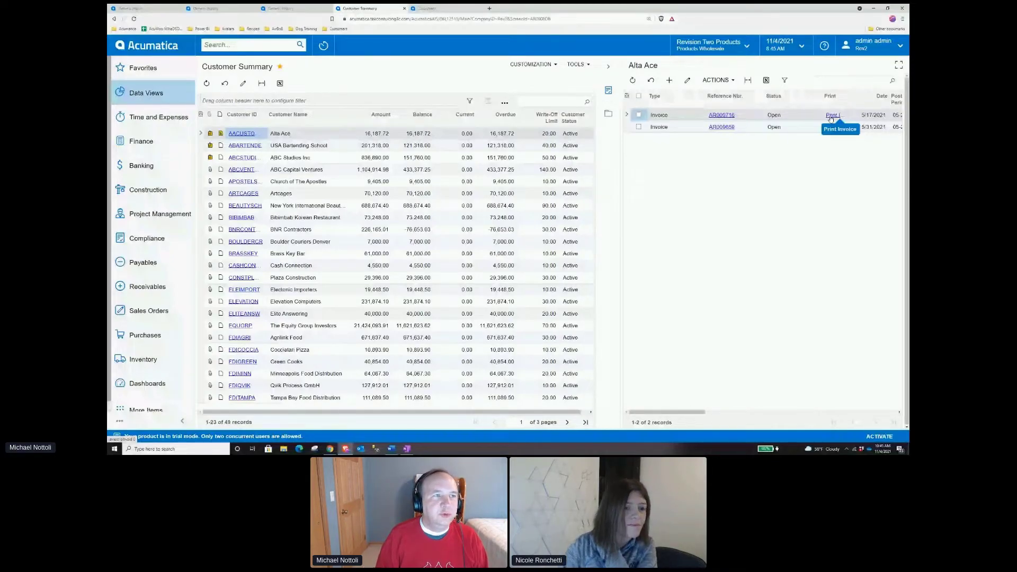
click(830, 115)
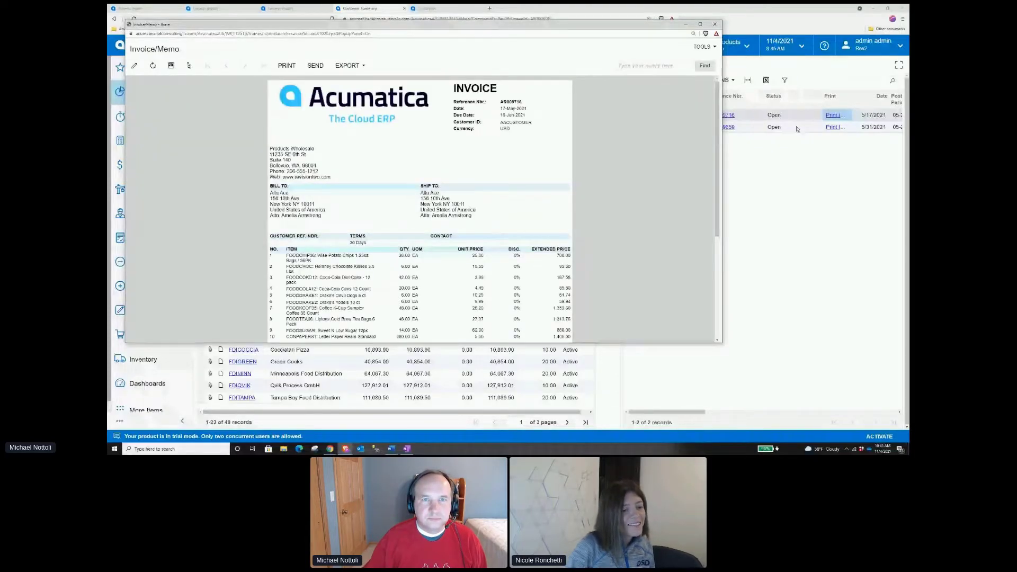
Step: Close the printed invoice, open the Customer Summary inquiry's definition, and examine its entry screen setting and the available Customers screens
click(715, 24)
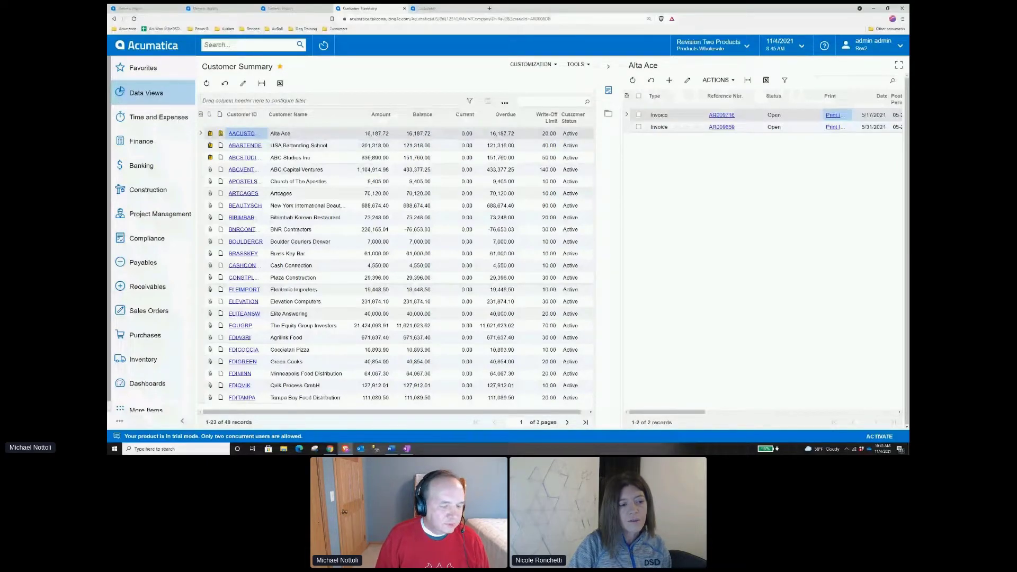
click(509, 65)
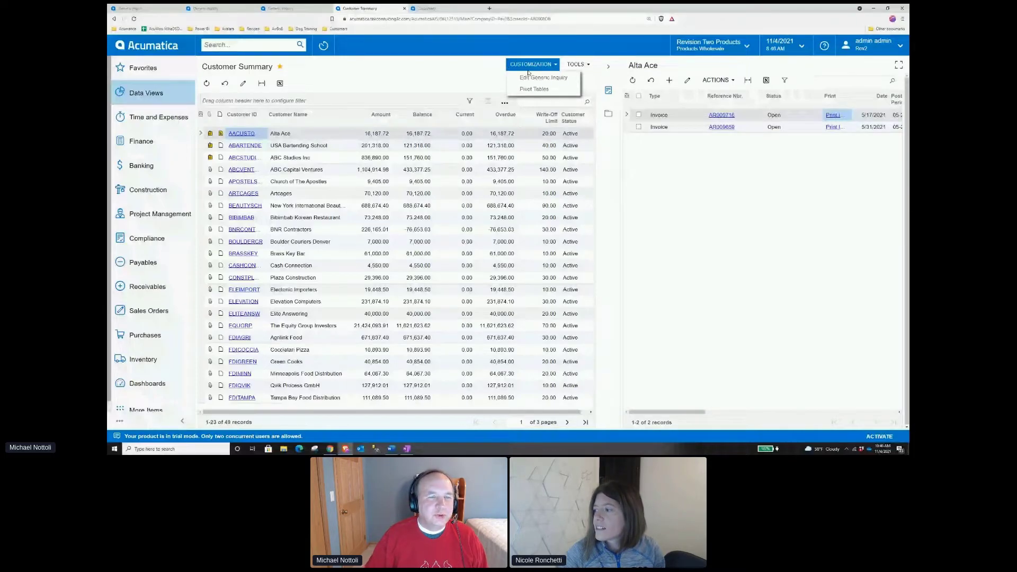
click(540, 77)
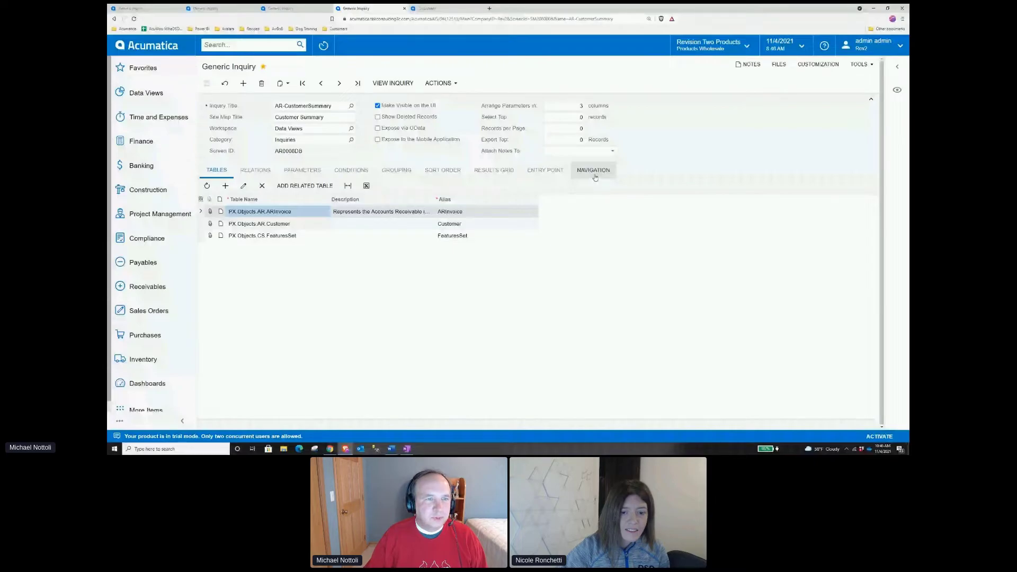
click(547, 171)
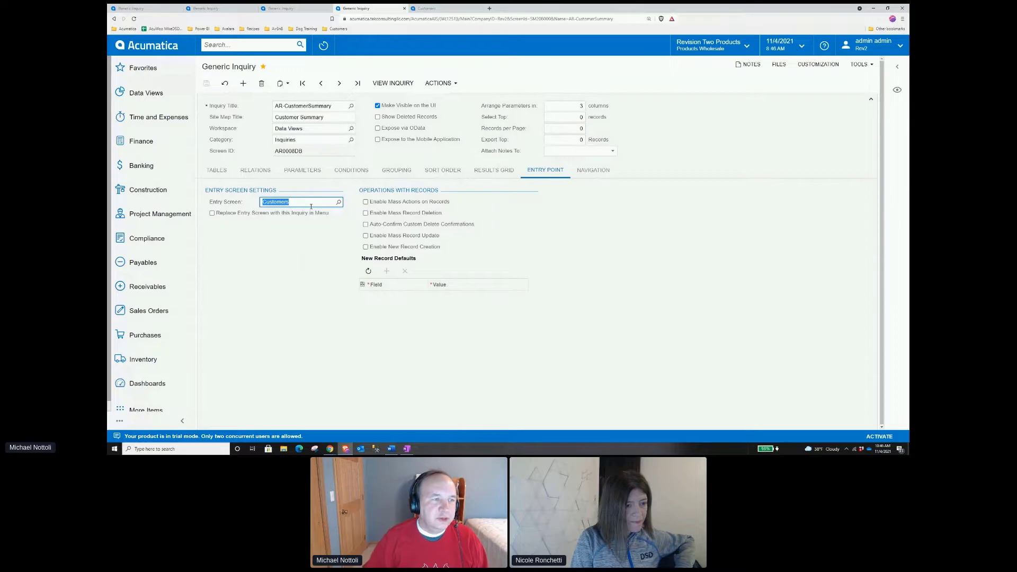
click(340, 202)
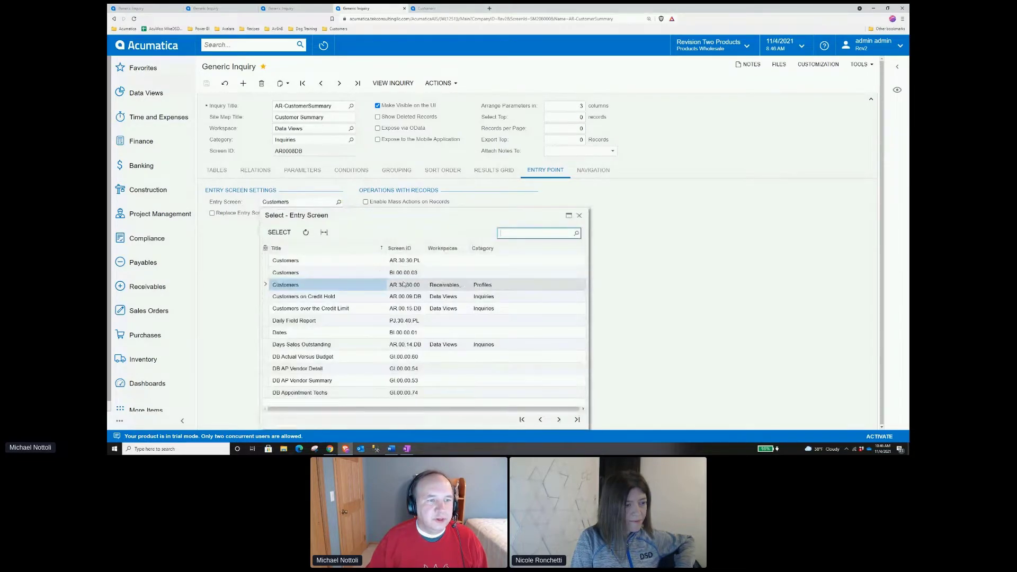
click(579, 215)
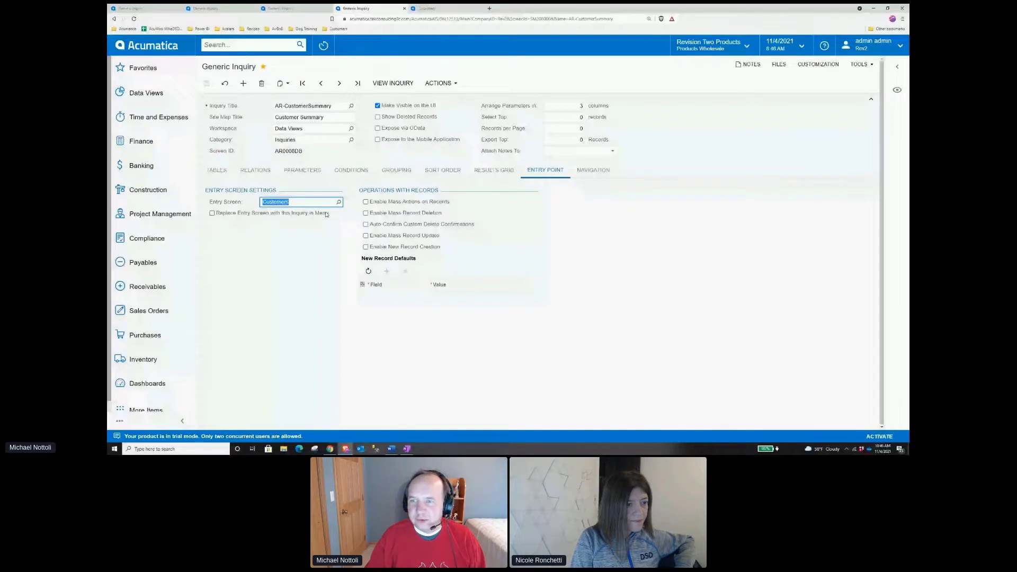
Step: Enable mass actions on records for the Customer Summary inquiry, add Credit Hold [Action] as a mass action, and save
click(365, 202)
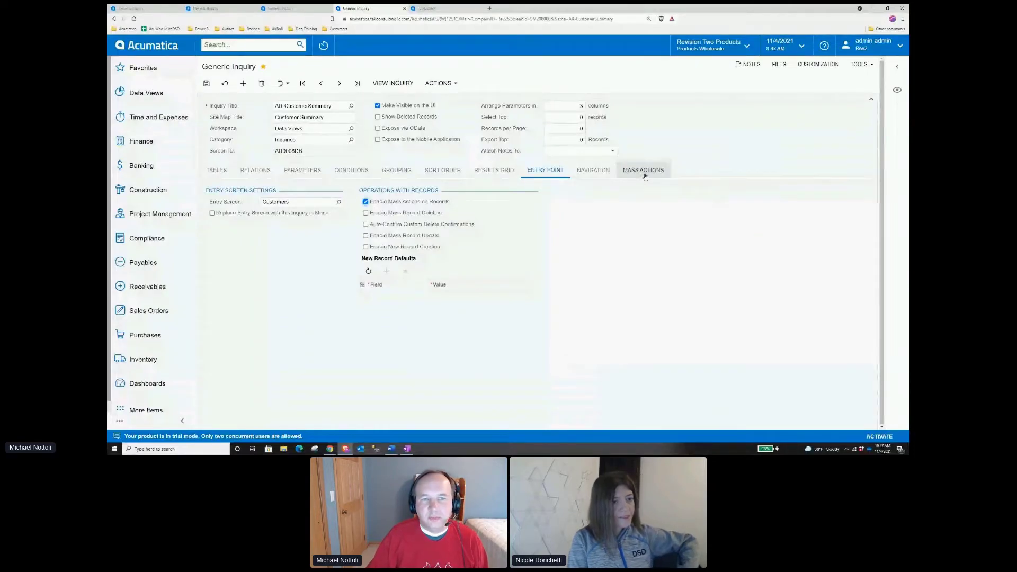
click(643, 172)
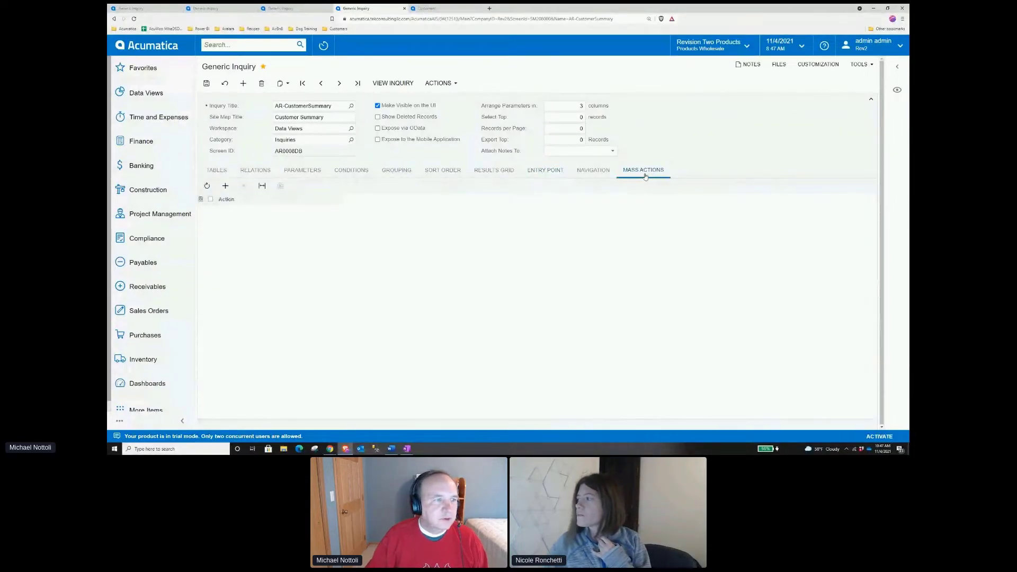
click(225, 185)
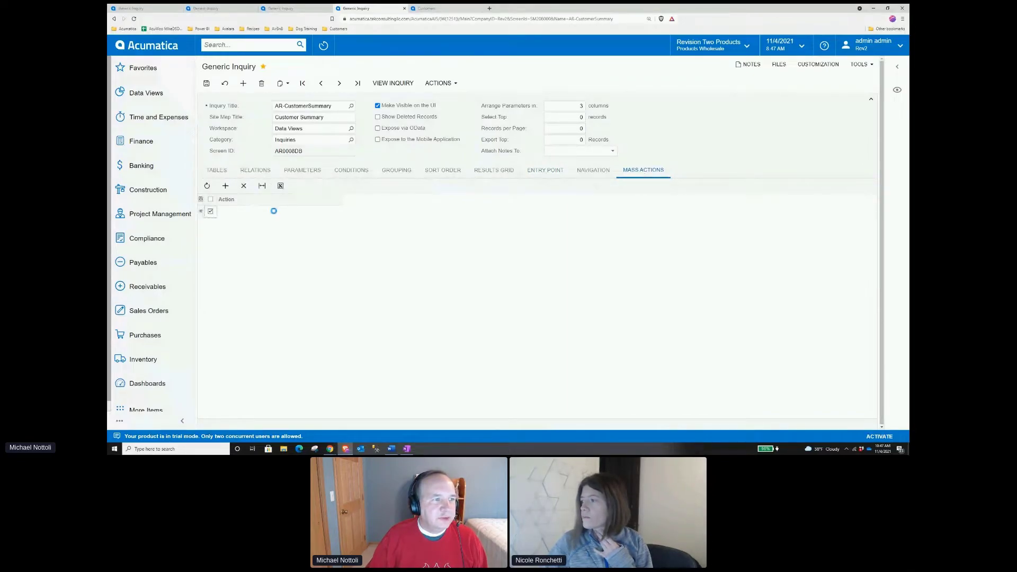
click(275, 212)
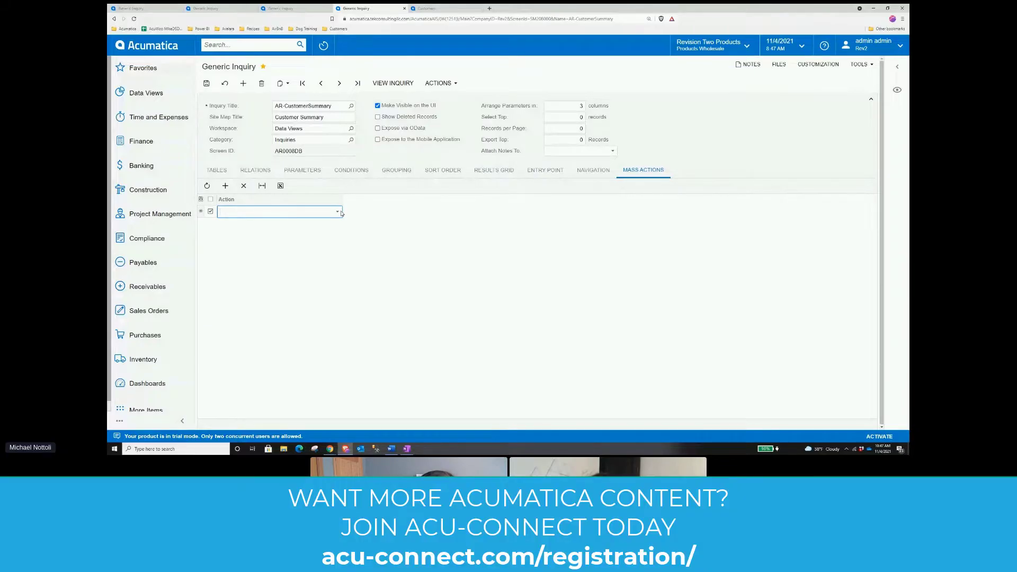
text(cust)
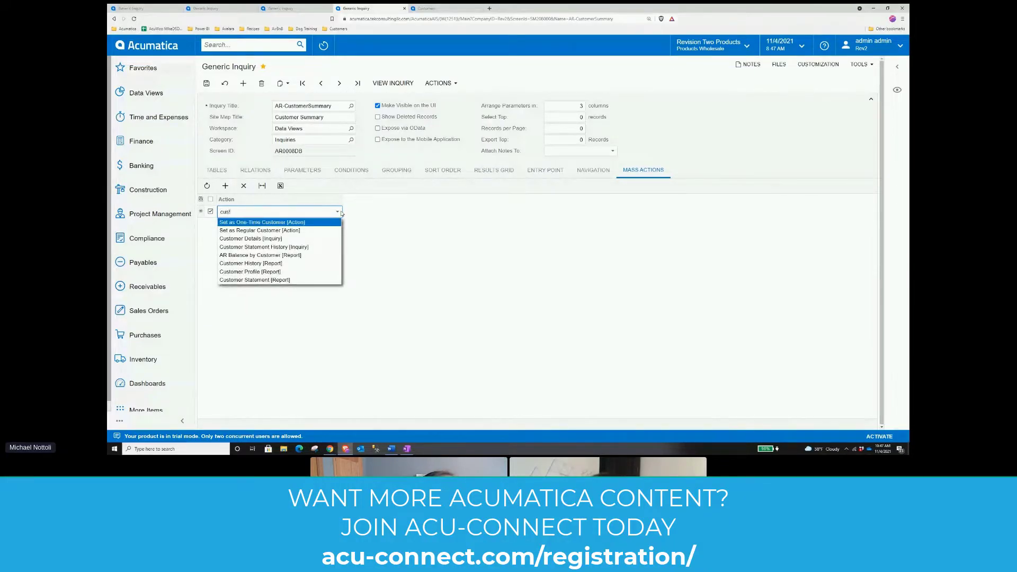
key(BackSpace)
key(BackSpace)
key(BackSpace)
key(BackSpace)
text(cre)
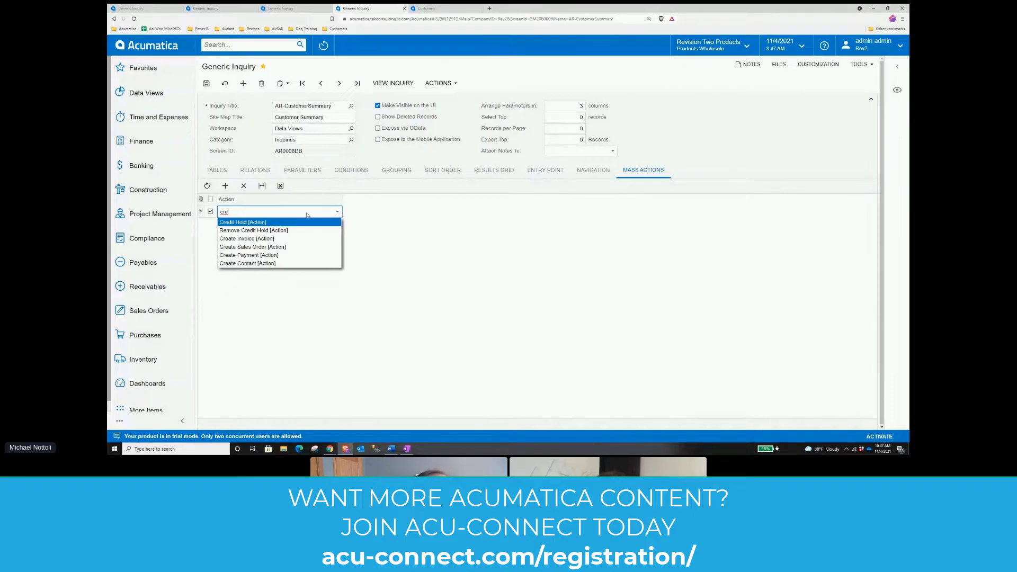
click(275, 225)
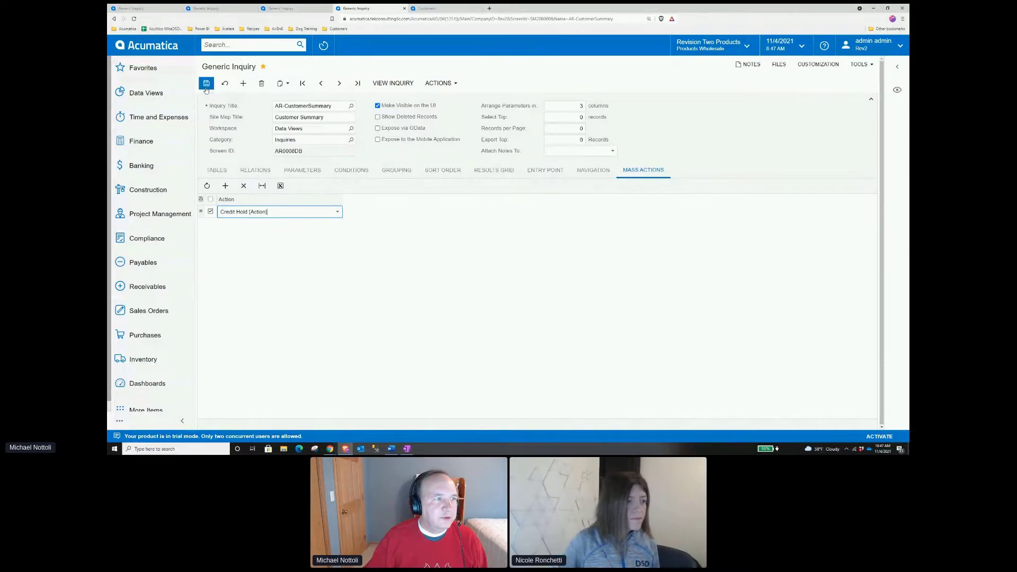
key(ctrl+s)
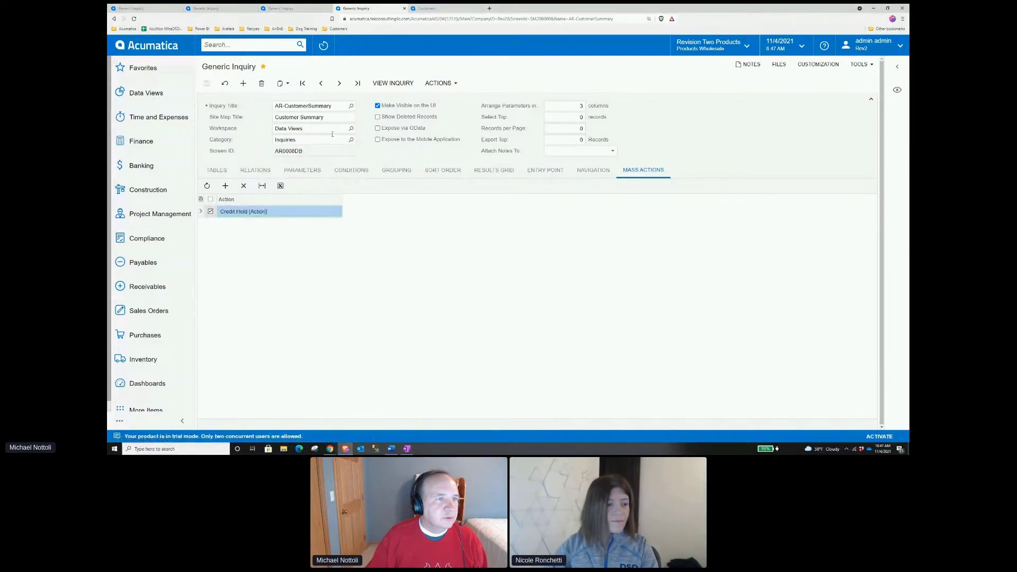
Step: View the Customer Summary inquiry, apply the Credit Hold action to Alta Ace only, and reload the full customer list
click(390, 83)
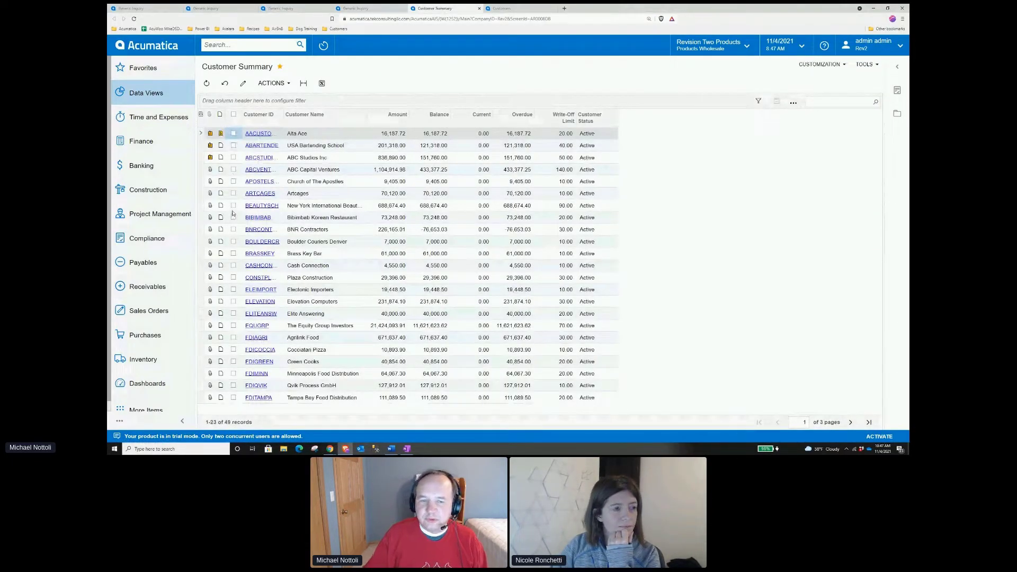
click(233, 134)
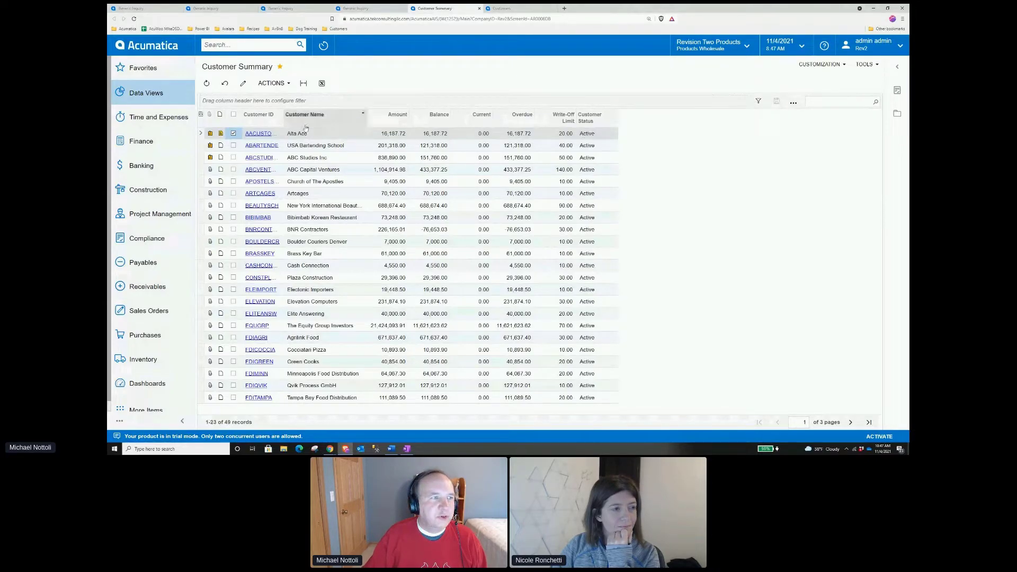
click(269, 83)
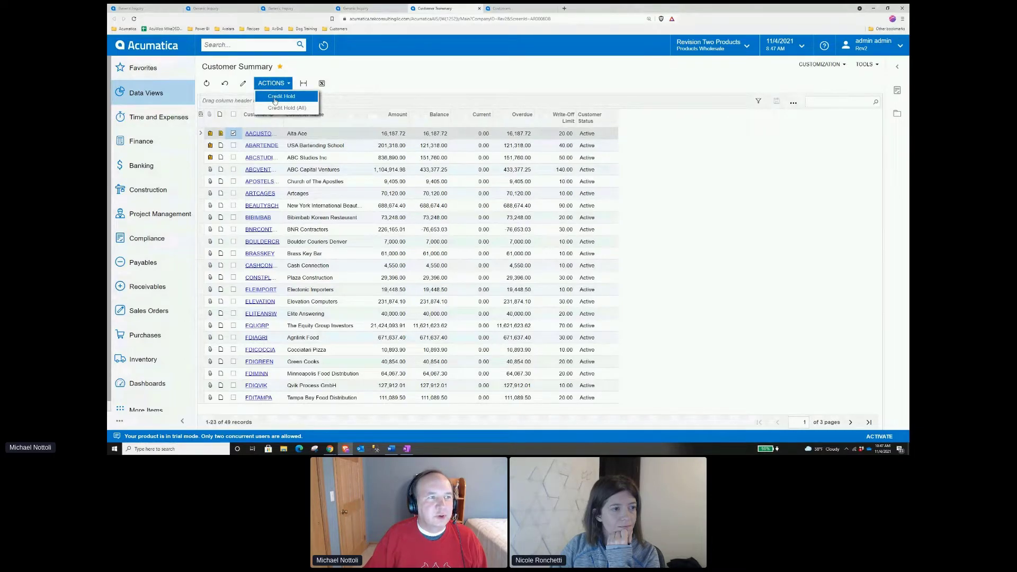
click(274, 96)
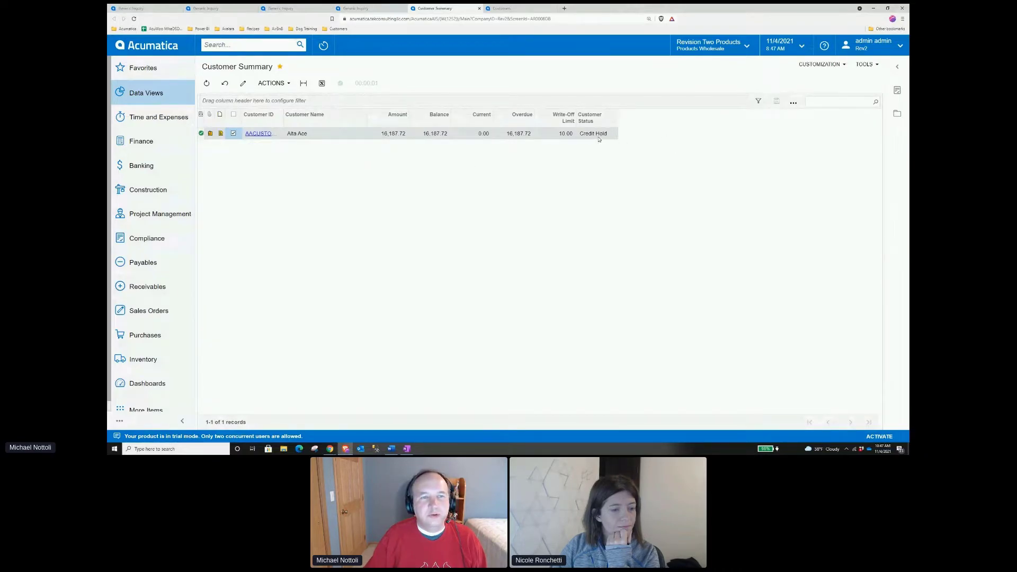
right_click(421, 44)
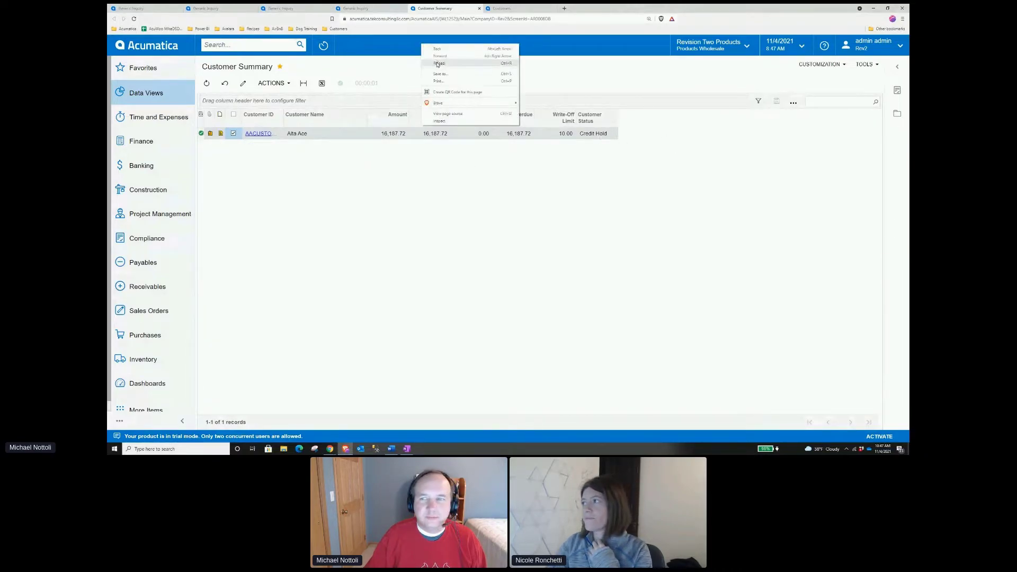
click(438, 64)
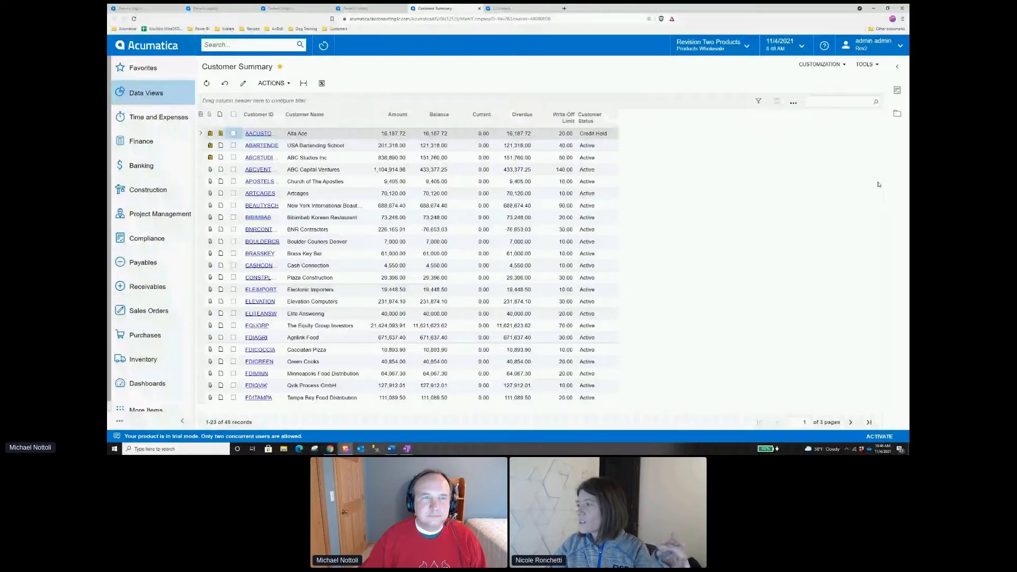
Step: Return to the Customer Summary inquiry's definition and enable mass record update
click(896, 66)
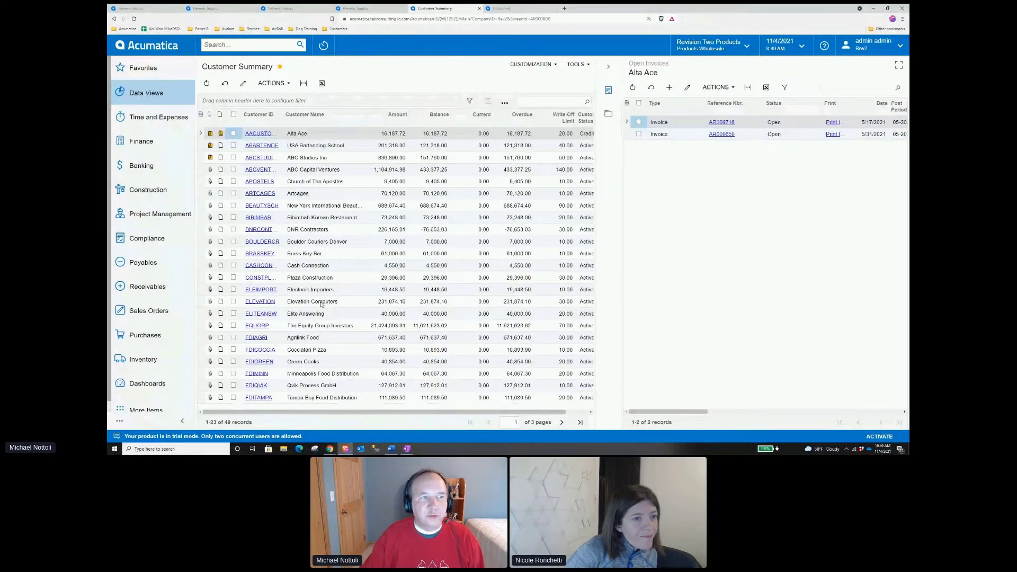
click(522, 65)
click(543, 77)
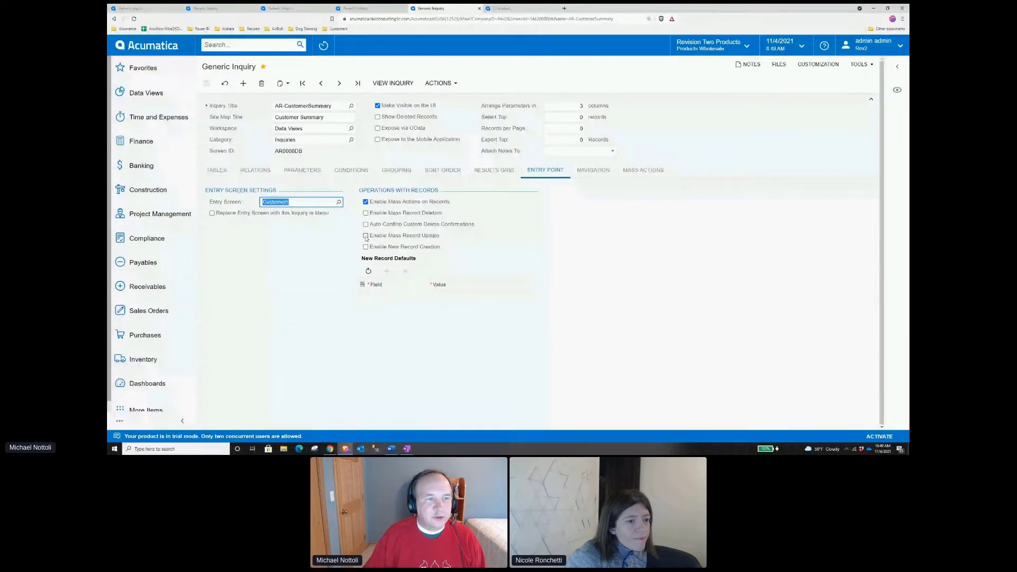
click(386, 235)
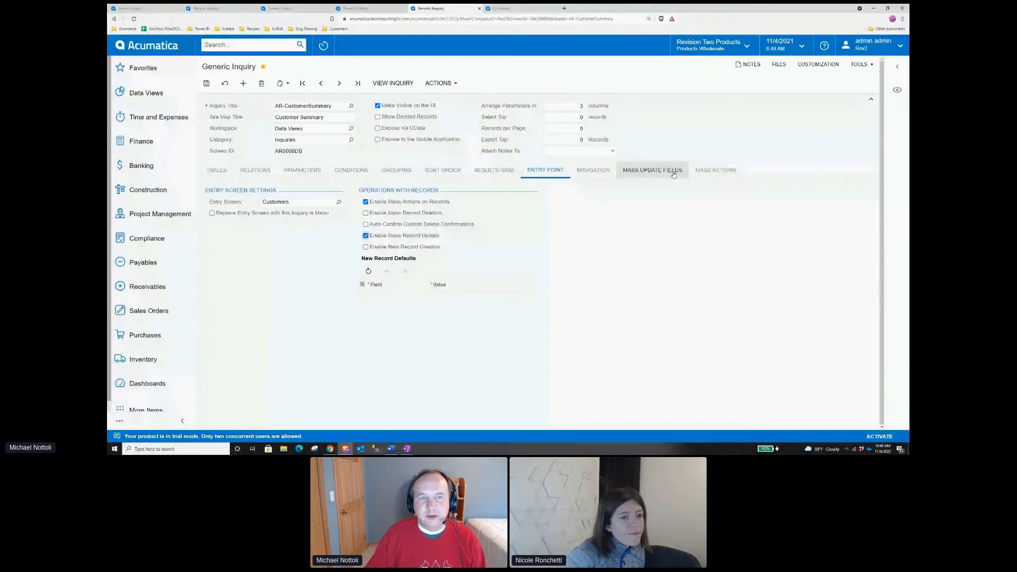
Step: Add Write-Off Limit as the only mass update field, delete the extra blank row, and save the inquiry
click(673, 174)
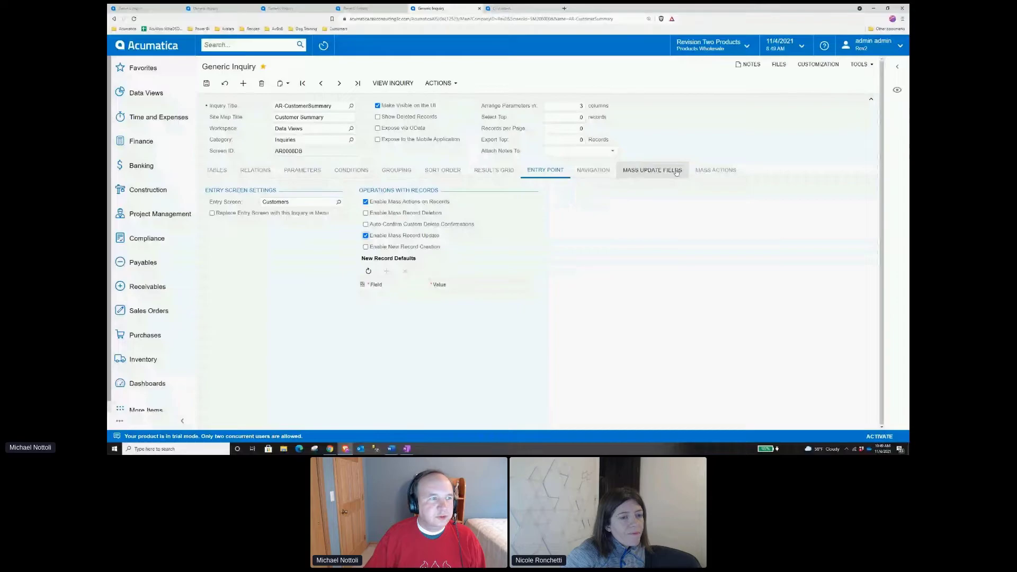
click(225, 185)
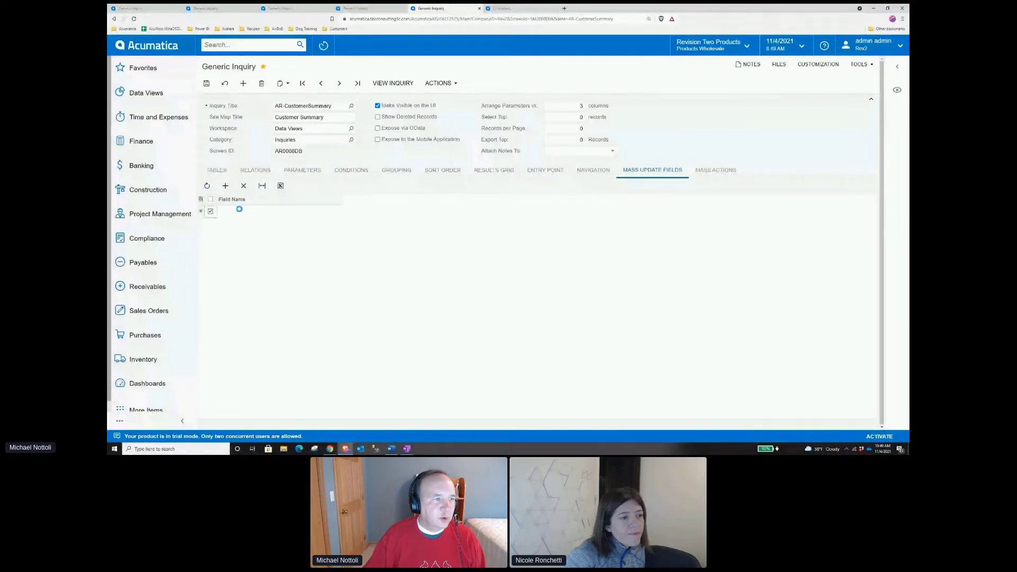
click(239, 211)
text(wr)
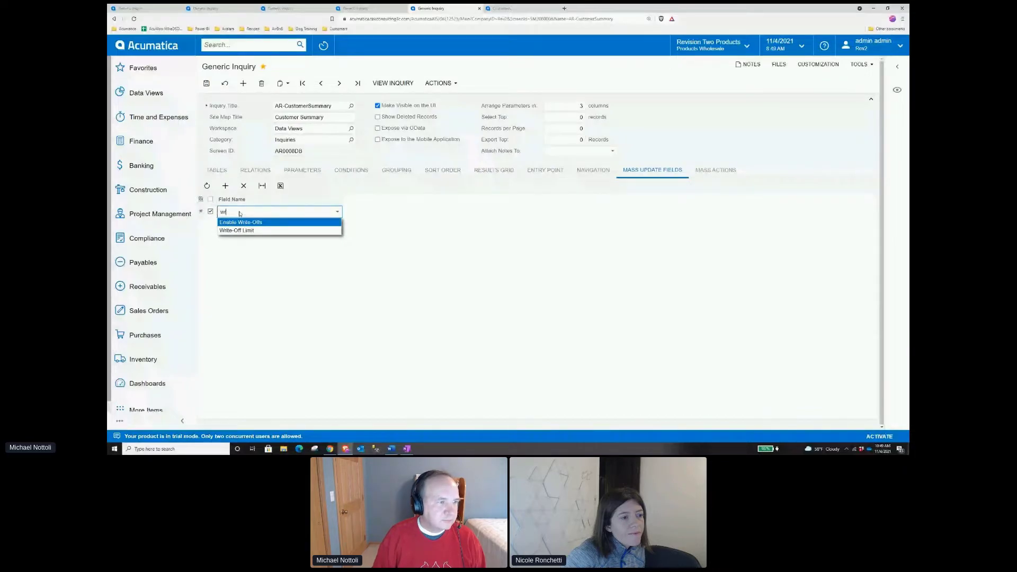
key(Down)
key(Return)
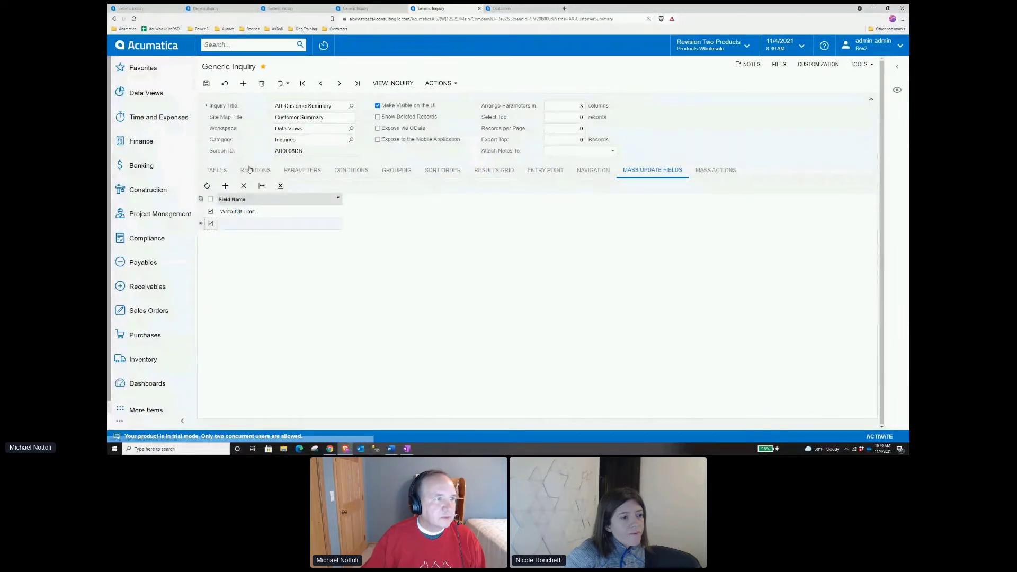
click(205, 88)
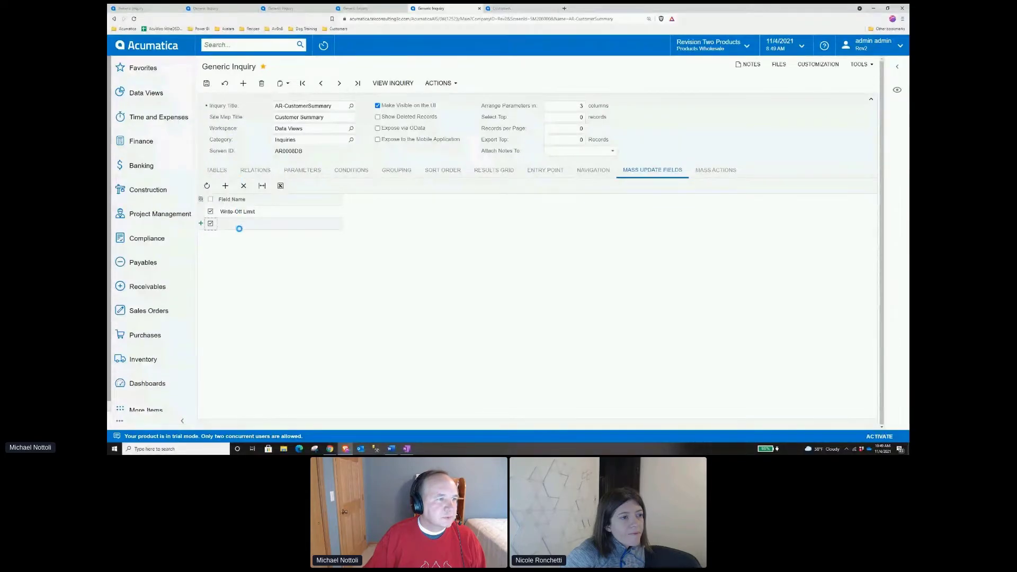
key(Return)
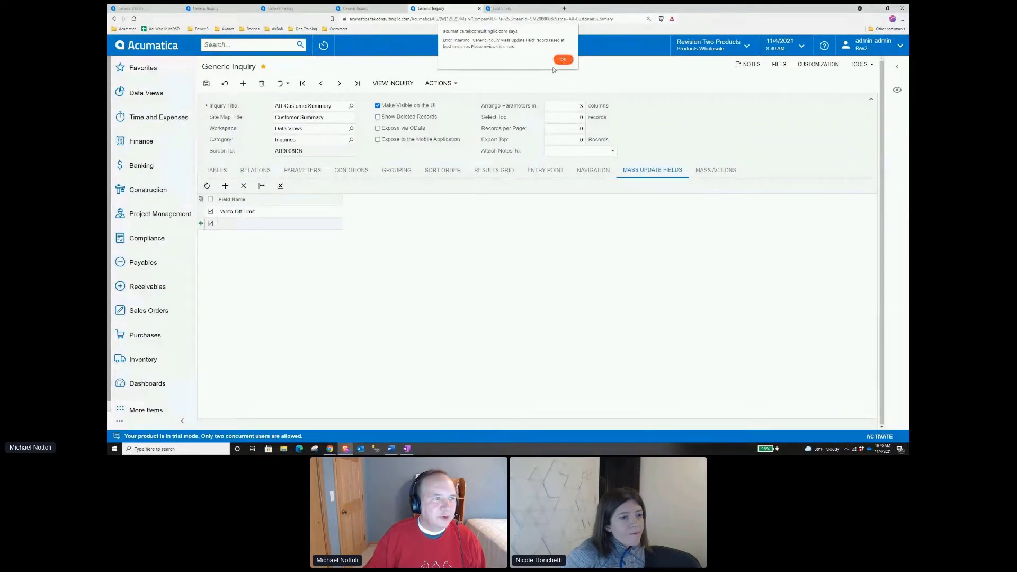
click(243, 186)
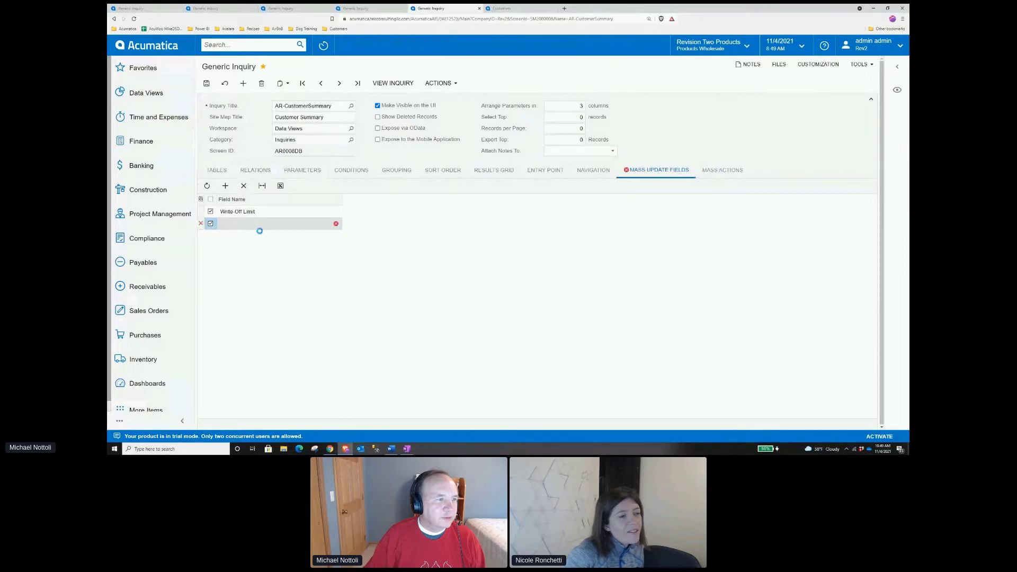
click(206, 84)
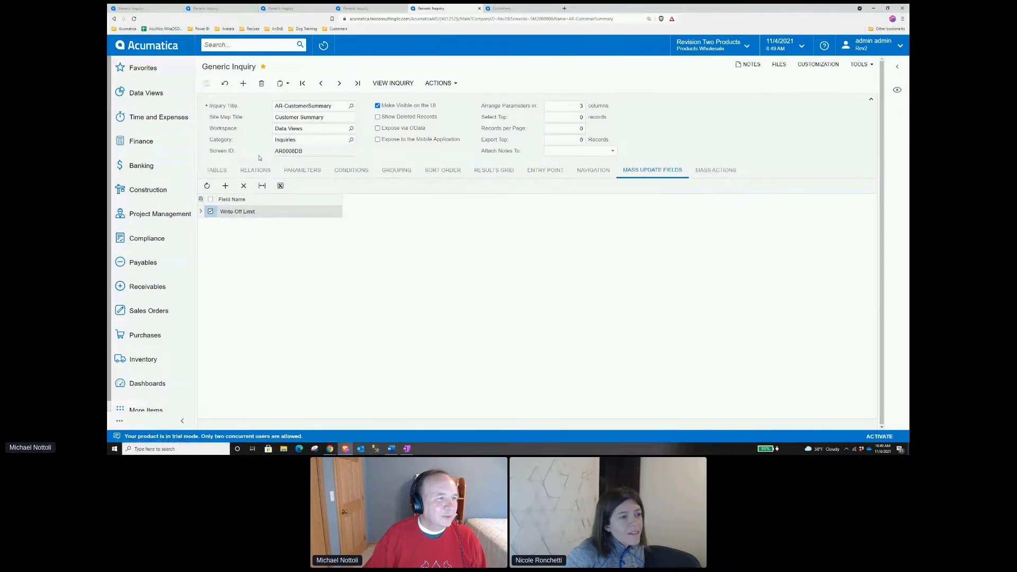
Step: View the Customer Summary inquiry and show Cocciatari Pizza's open invoices in the side panel
click(393, 83)
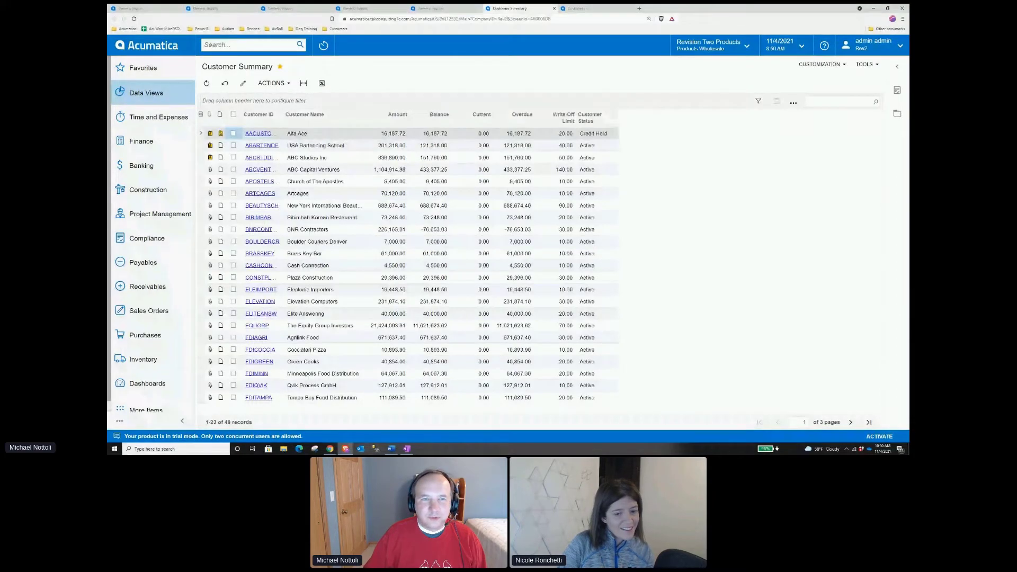
click(896, 92)
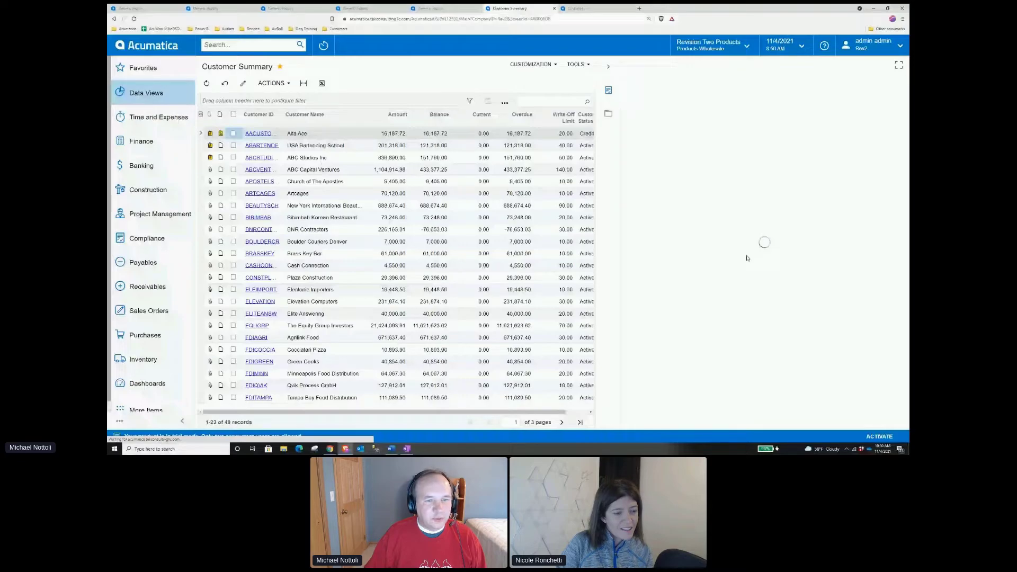
click(510, 350)
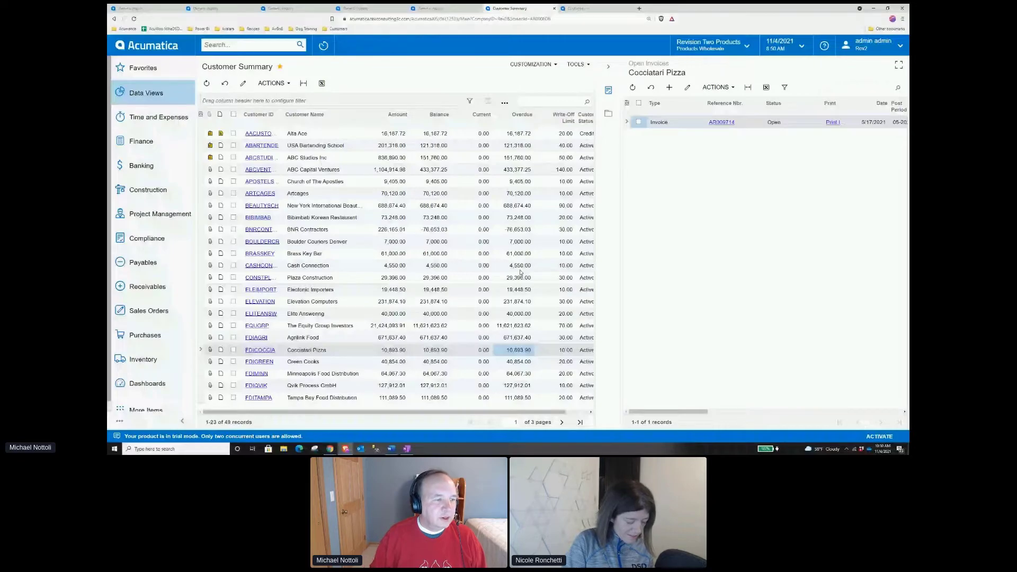
Step: Mass-update only Cocciatari Pizza's Write-Off Limit to 100, and reload the full customer list
click(234, 351)
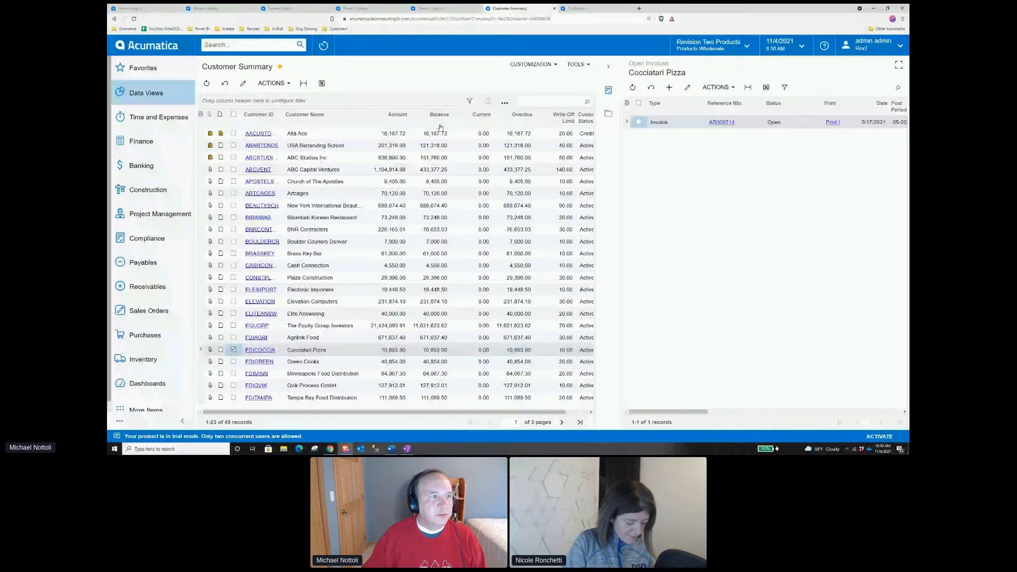
click(272, 83)
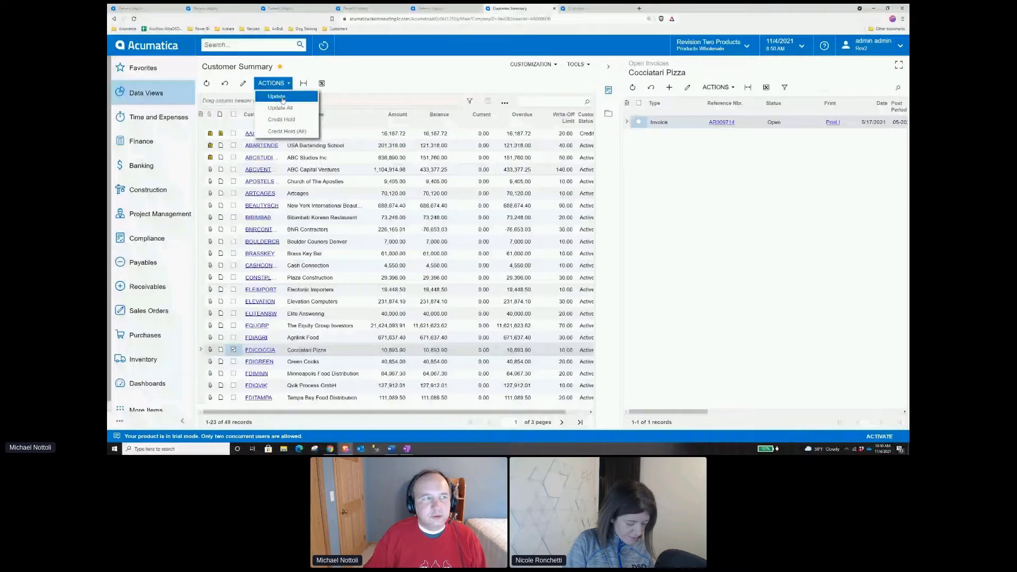
click(284, 98)
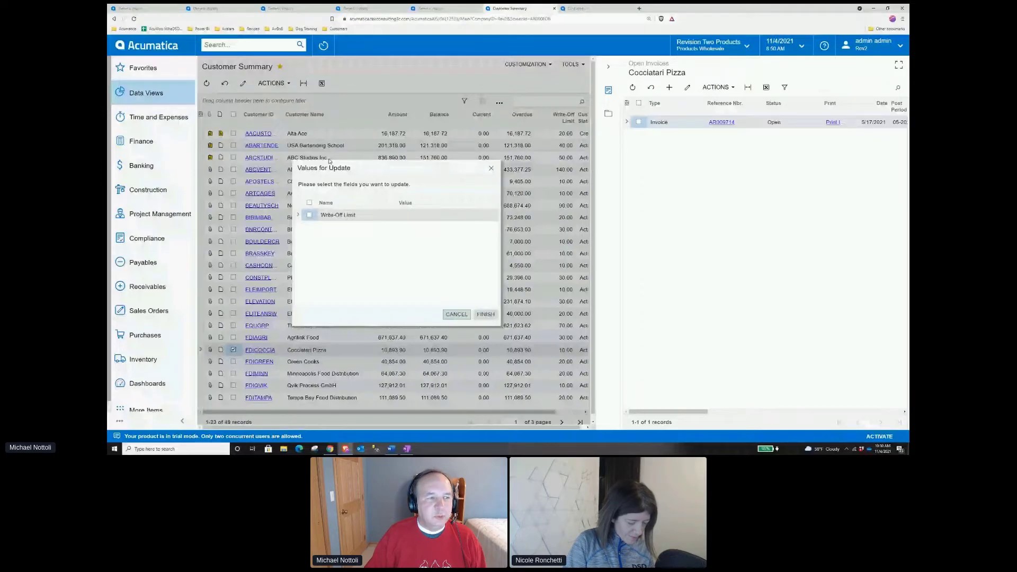
click(310, 216)
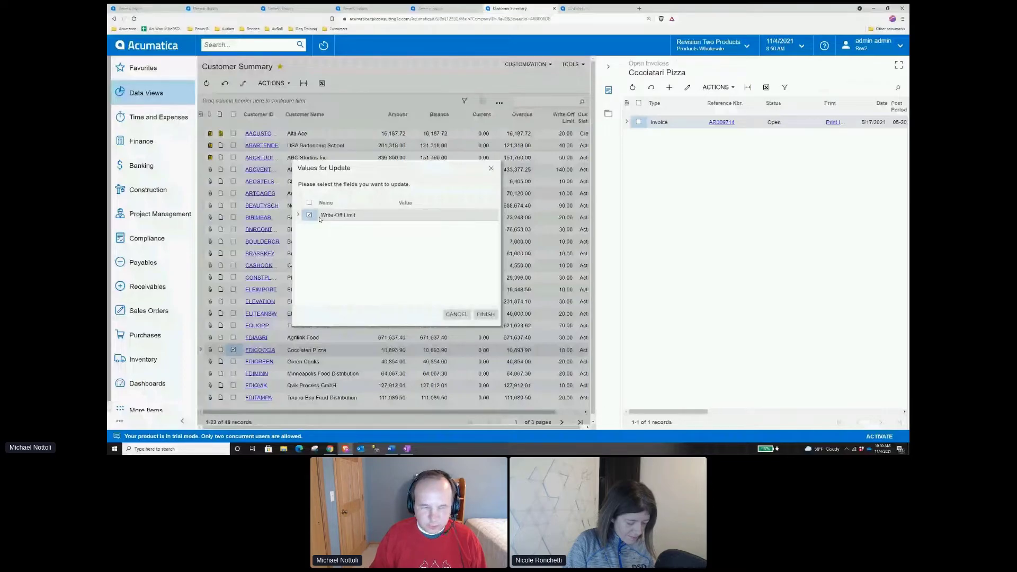
click(417, 215)
text(100)
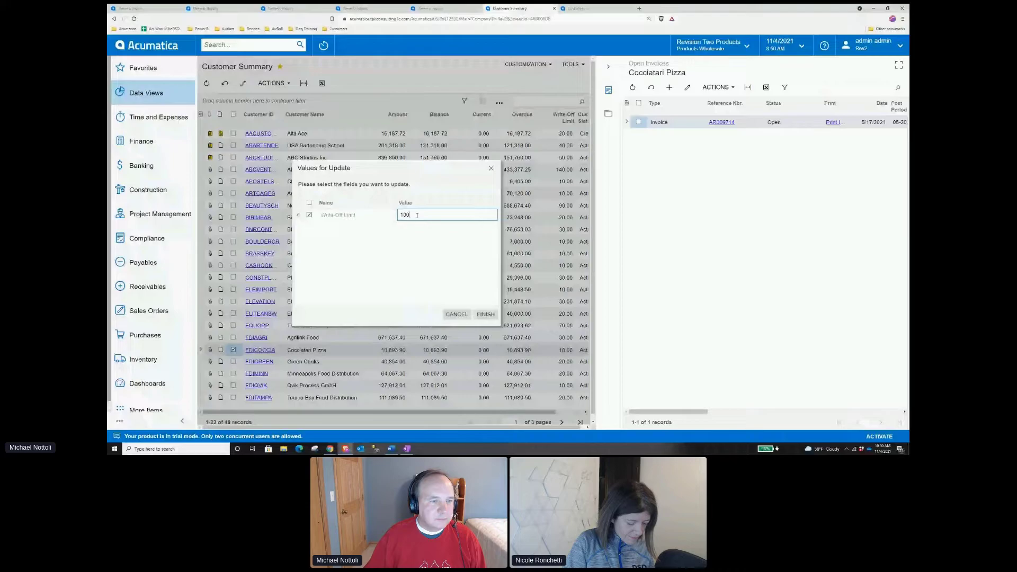
key(Return)
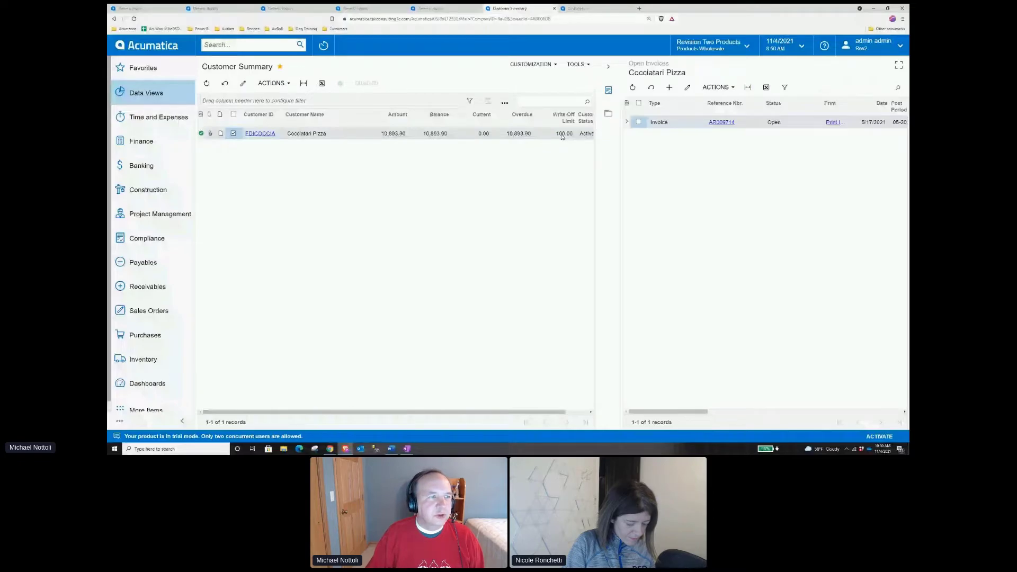
right_click(418, 44)
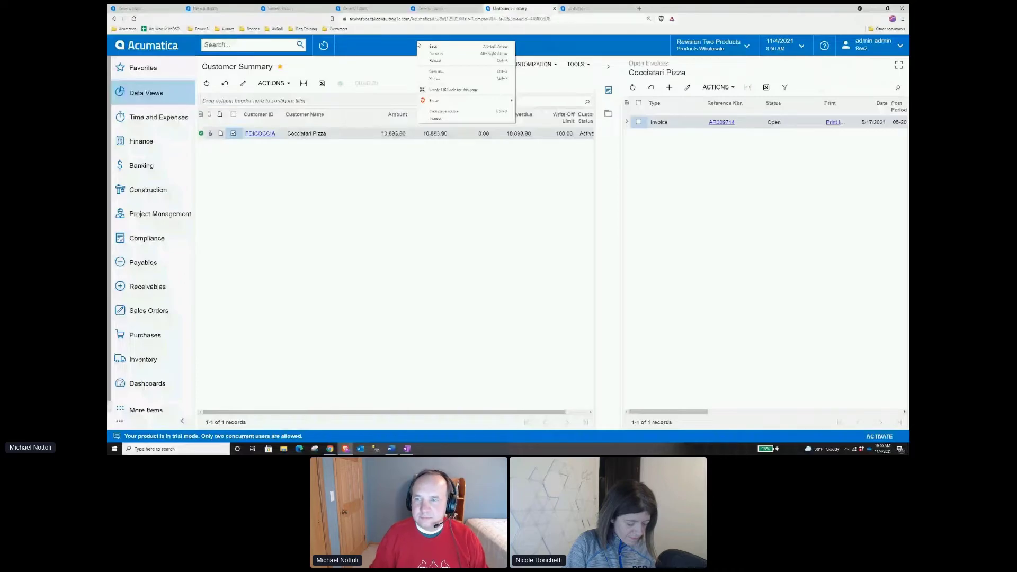
click(435, 60)
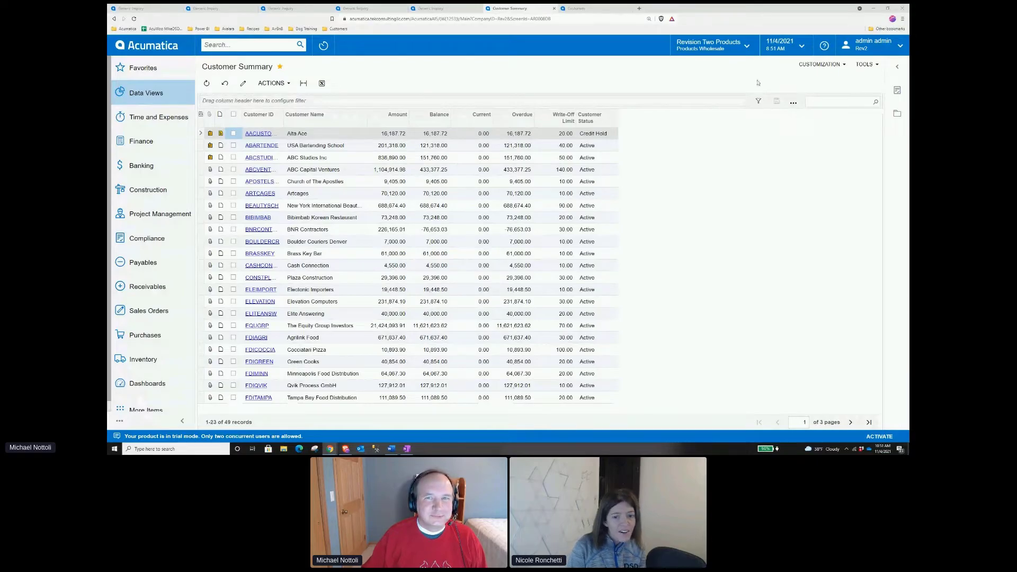
Step: In the Customer Summary inquiry's definition, add Enable Write-Offs as a mass update field and delete the extra blank row
click(821, 64)
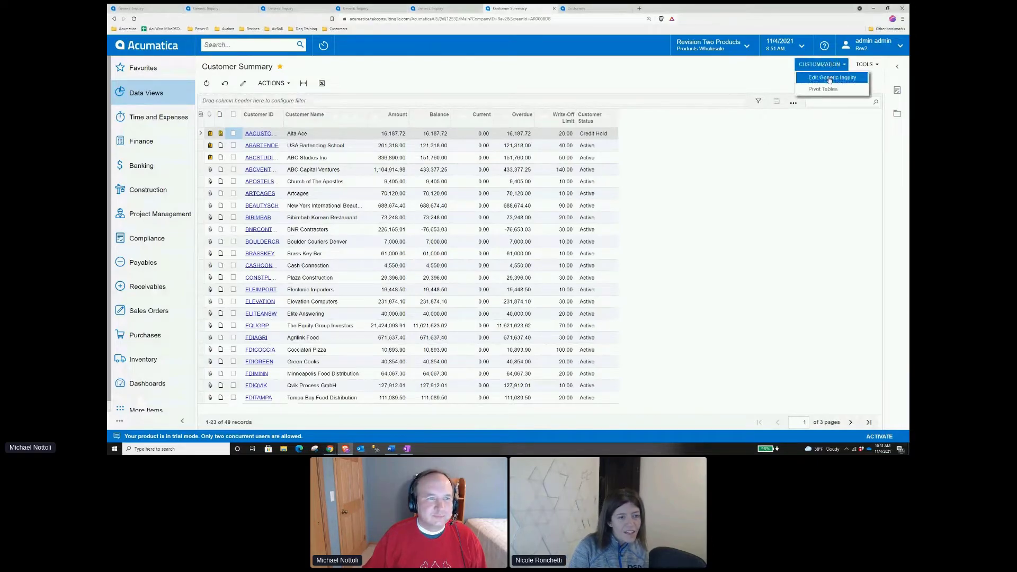
click(829, 79)
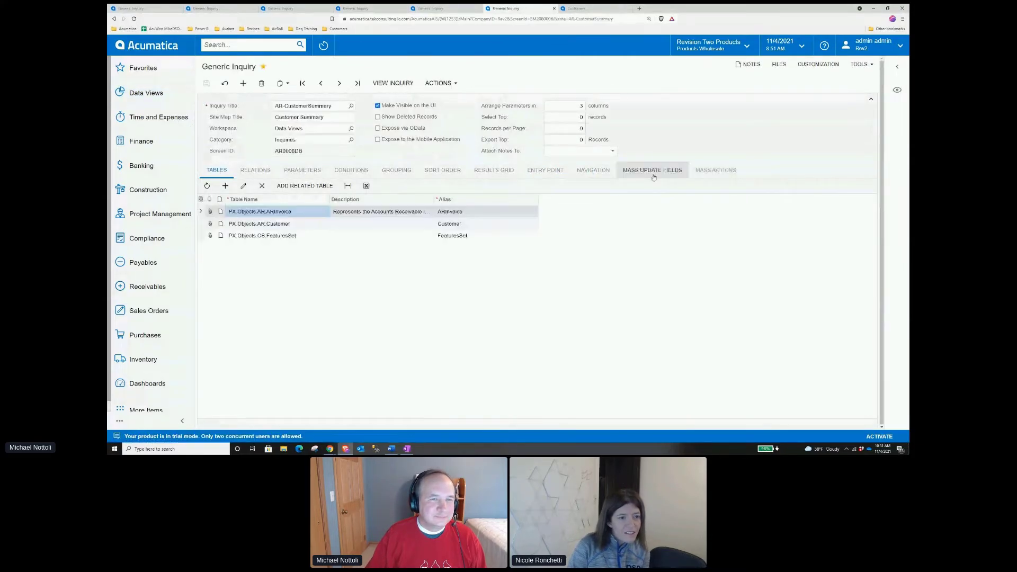
click(652, 170)
click(225, 186)
click(243, 225)
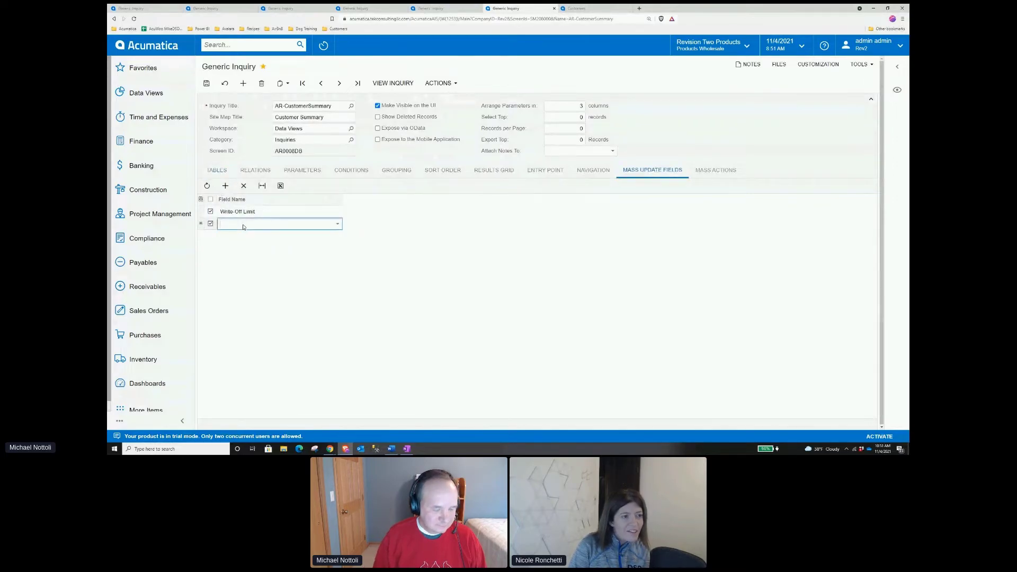
text(write)
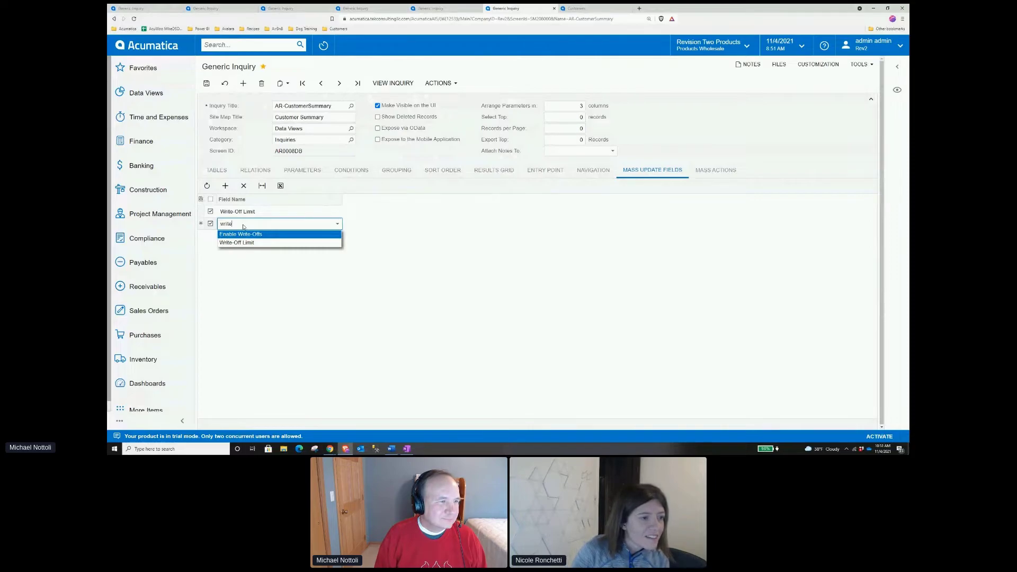
key(Return)
click(243, 225)
text(wri)
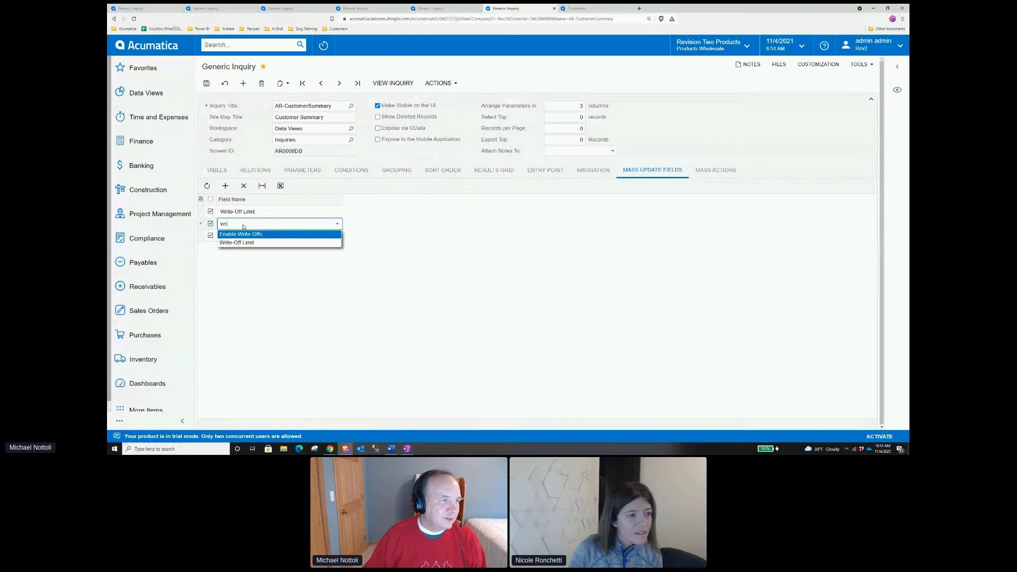
click(248, 234)
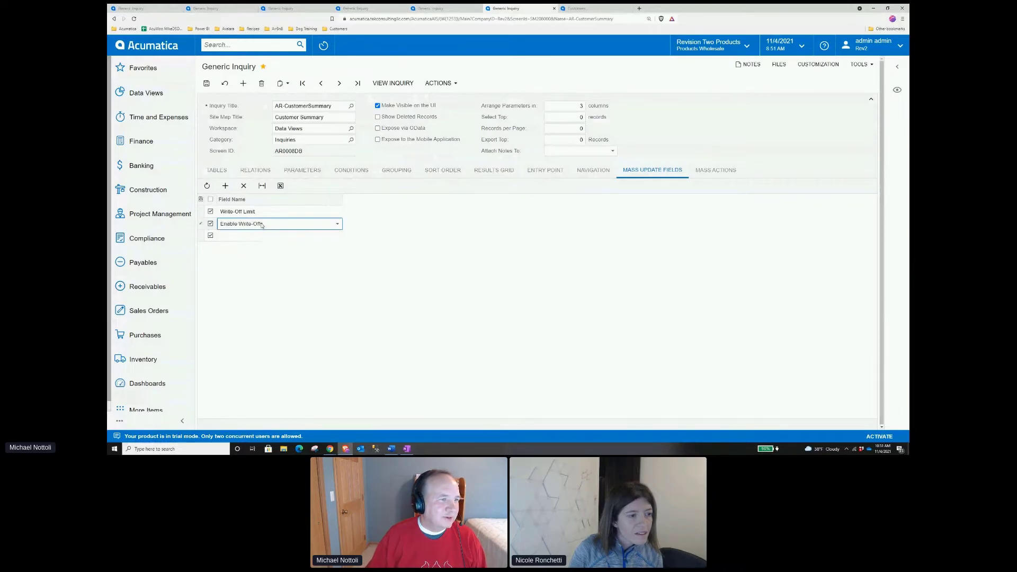
click(247, 236)
click(244, 186)
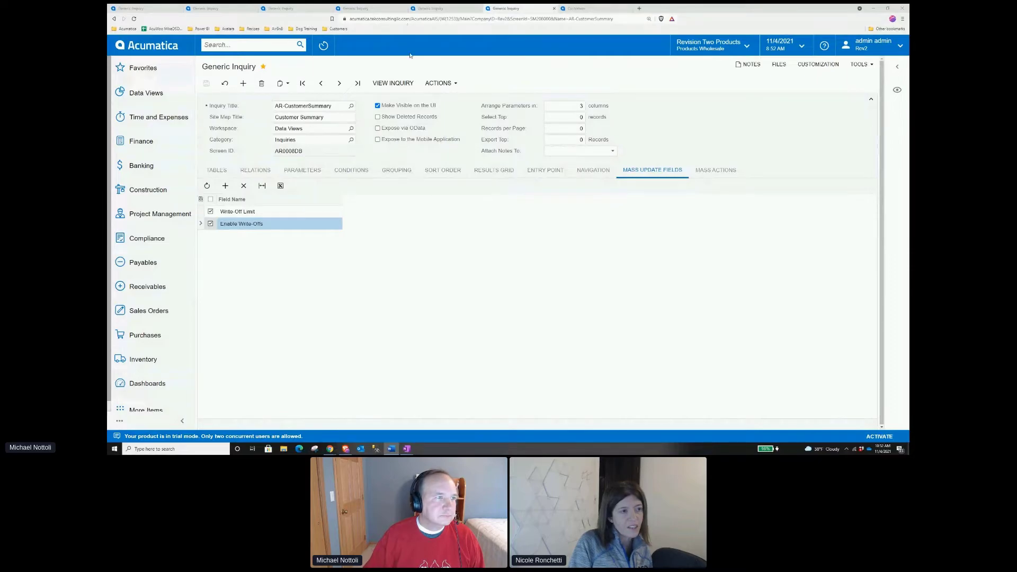
Step: Open the Open Invoices inquiry from the favorites, show all records, and open its generic inquiry definition for editing
click(175, 67)
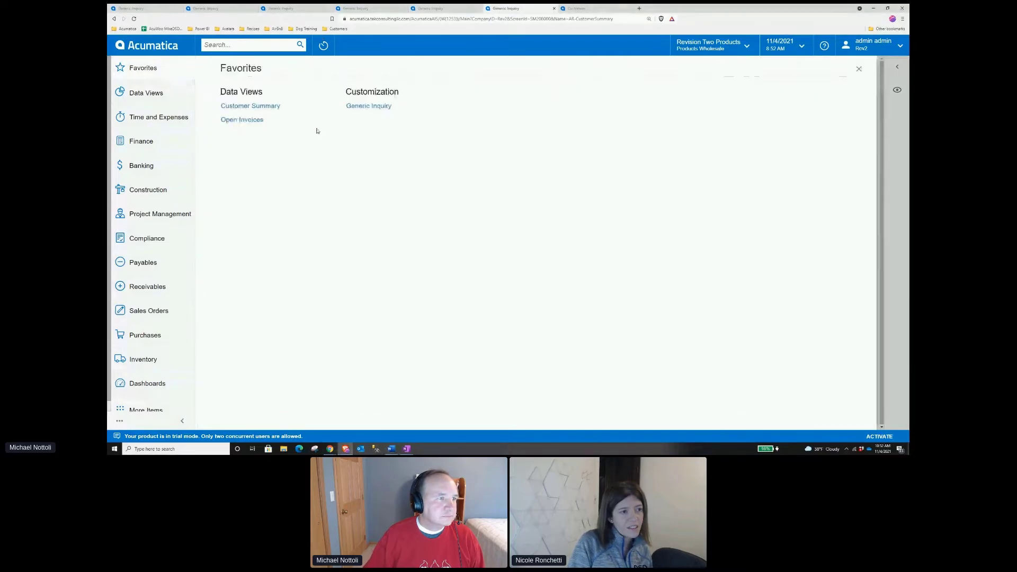
click(263, 119)
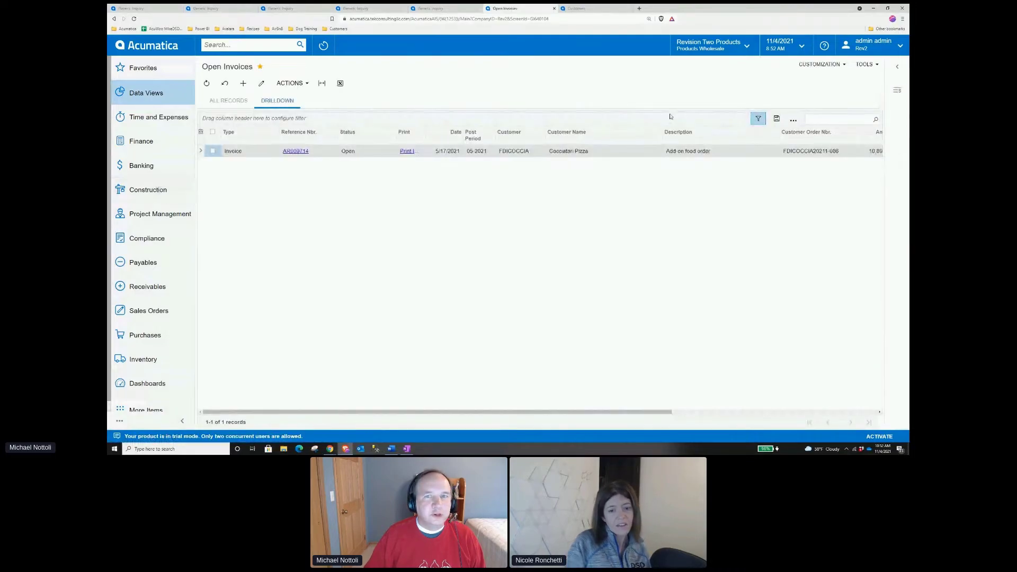
click(245, 106)
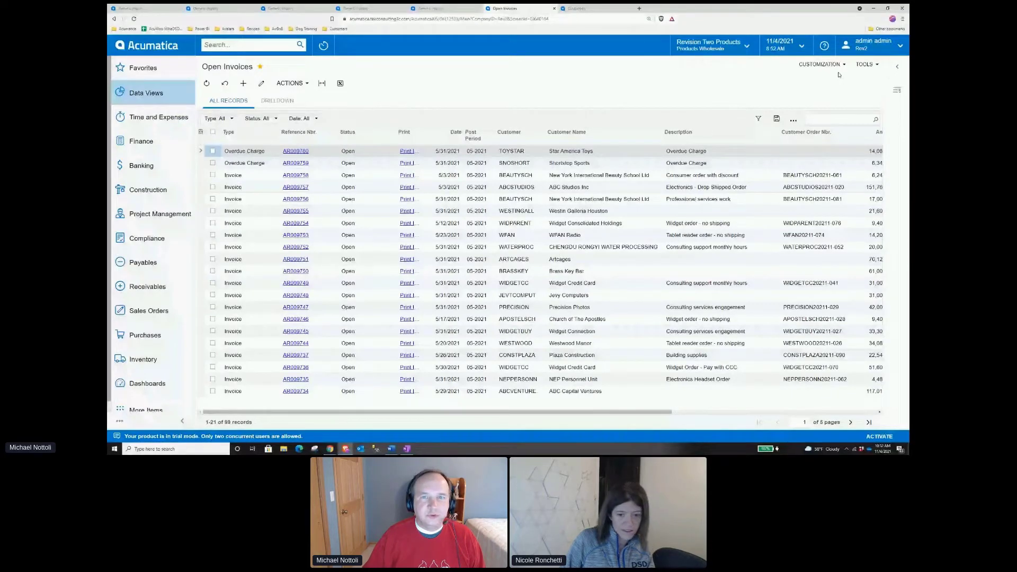
click(818, 64)
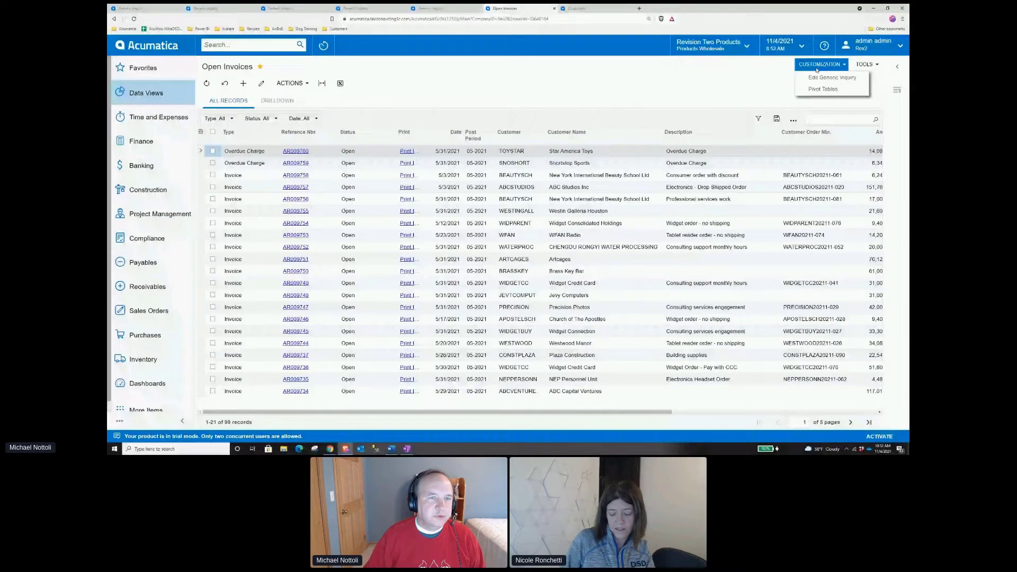
click(829, 77)
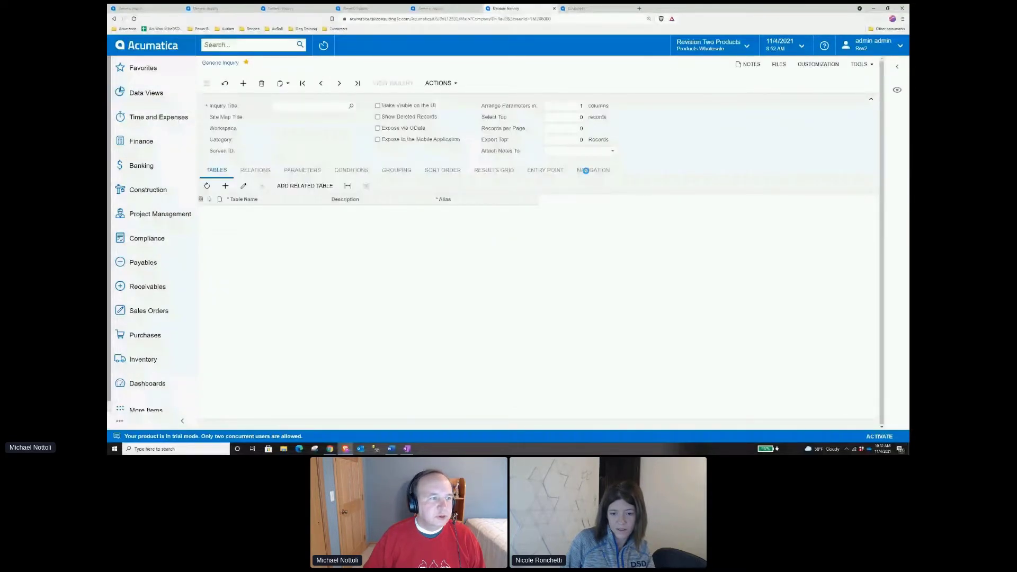
Step: Examine the Open Invoices navigation targets, checking the link and window mode of AR641000 - Invoice/Memo
click(588, 170)
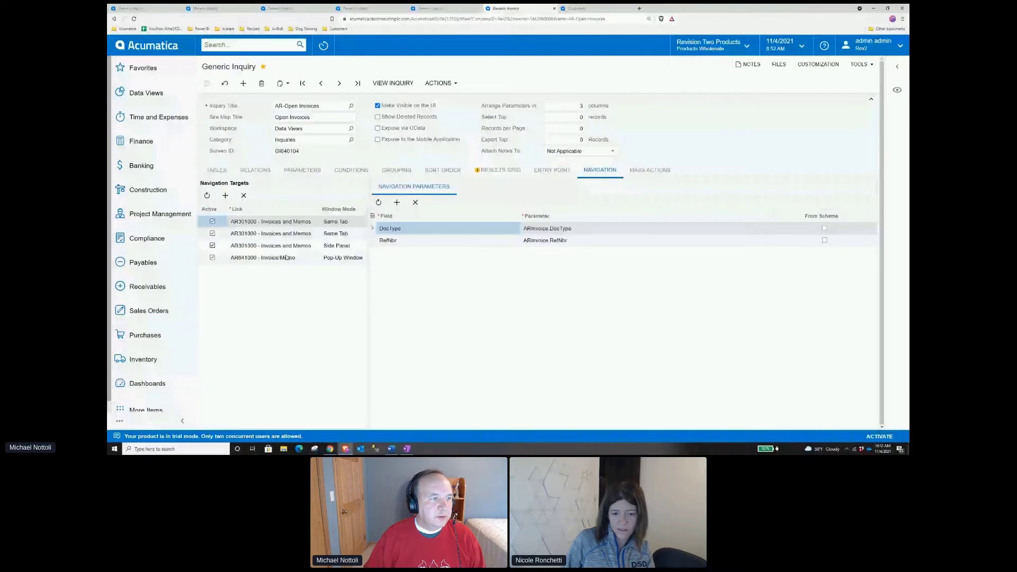
click(247, 259)
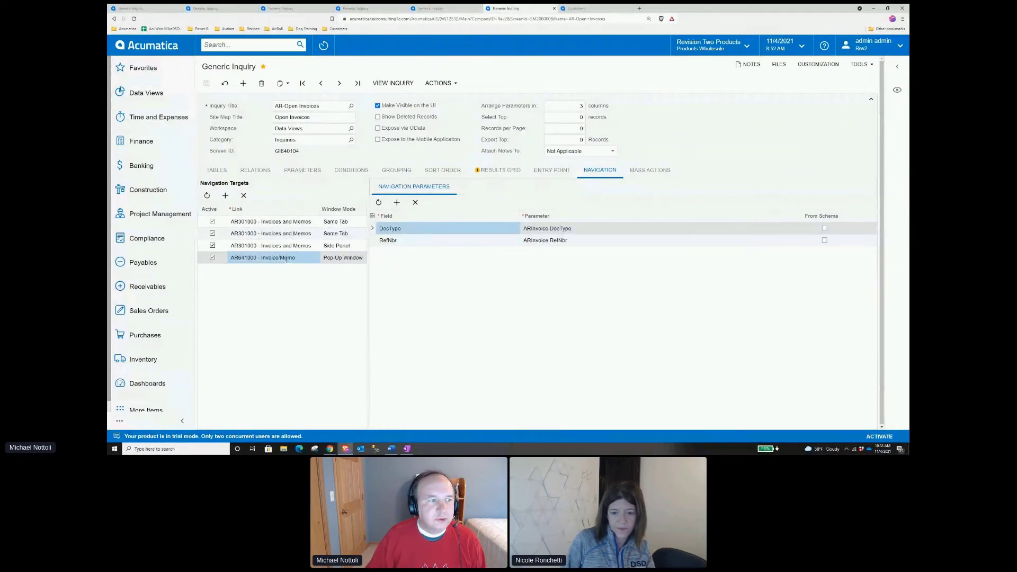
click(317, 259)
click(323, 258)
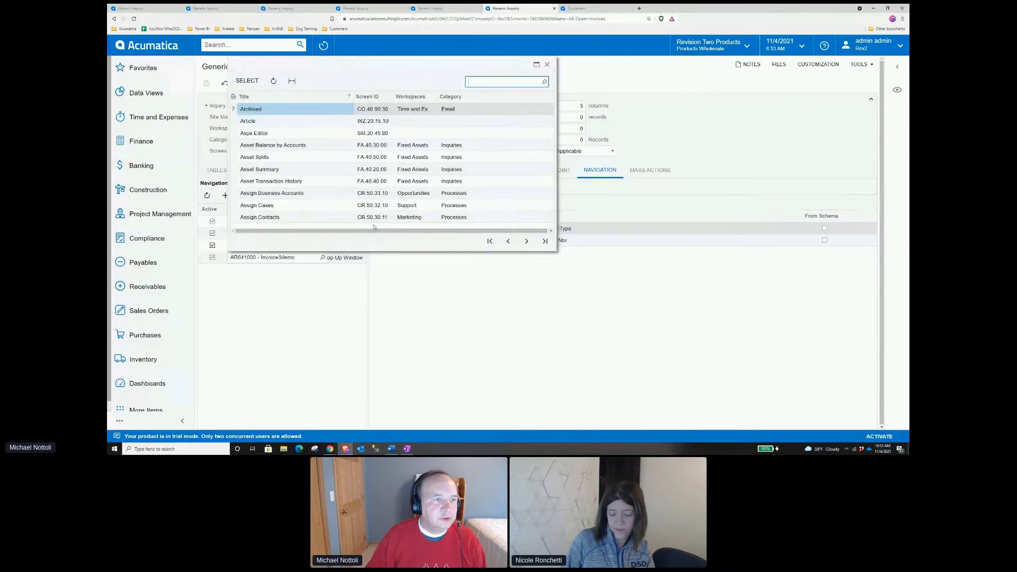
click(546, 64)
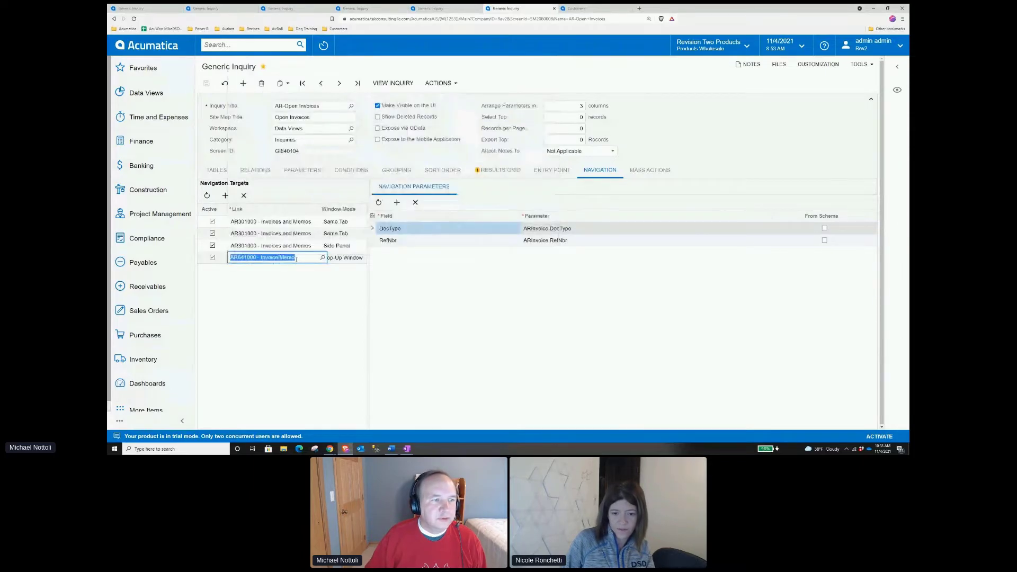
click(334, 259)
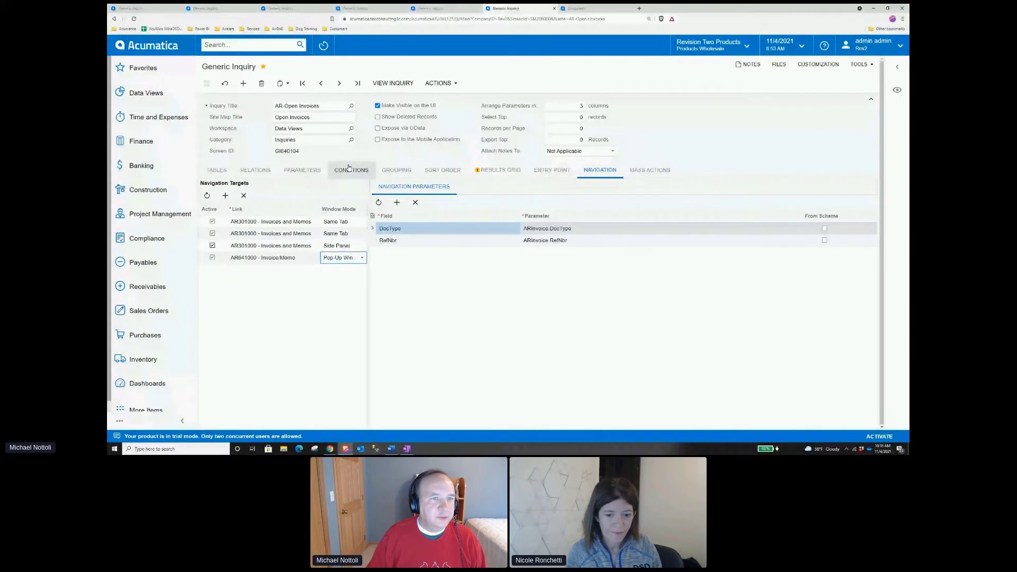
Step: Examine the Print Invoice row in the results grid, keeping AR641000 - Invoice/Memo as its Navigate To target
click(512, 174)
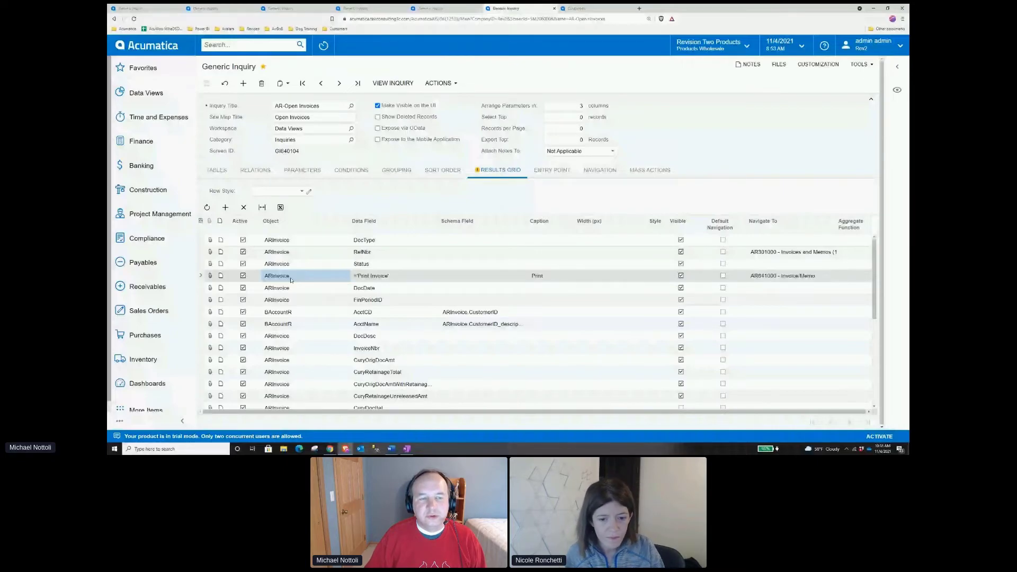
click(378, 279)
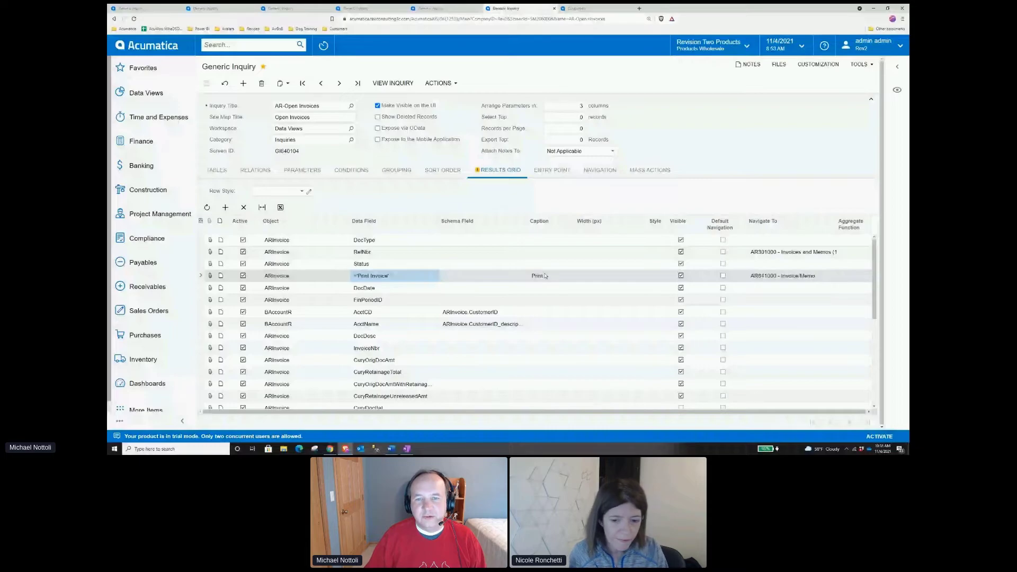
click(839, 276)
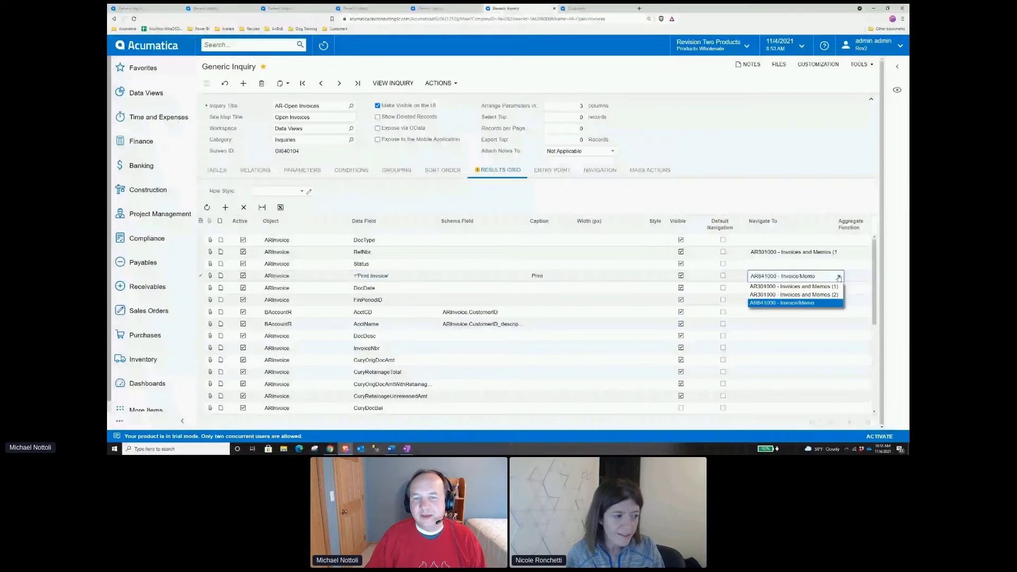
click(783, 304)
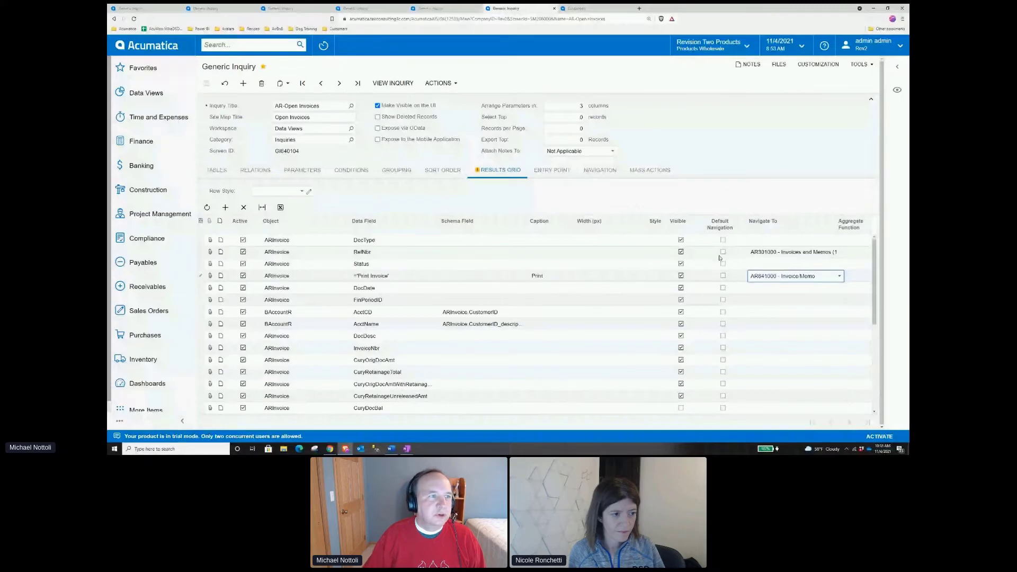
Step: View the Open Invoices inquiry, open the printable invoice for CHENGDU RONGYI WATER PROCESSING from its print link, and close the report window
click(393, 84)
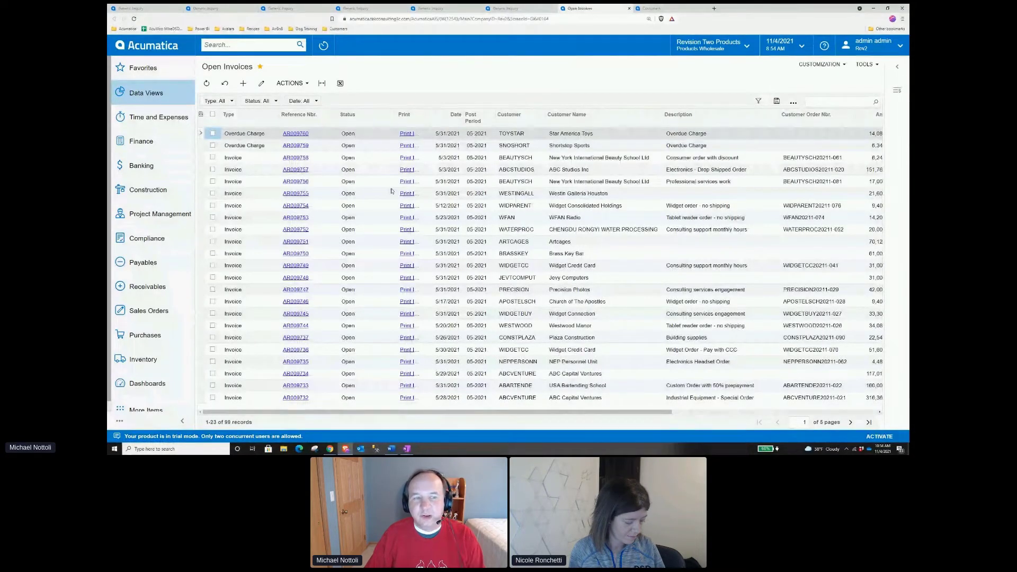
click(405, 230)
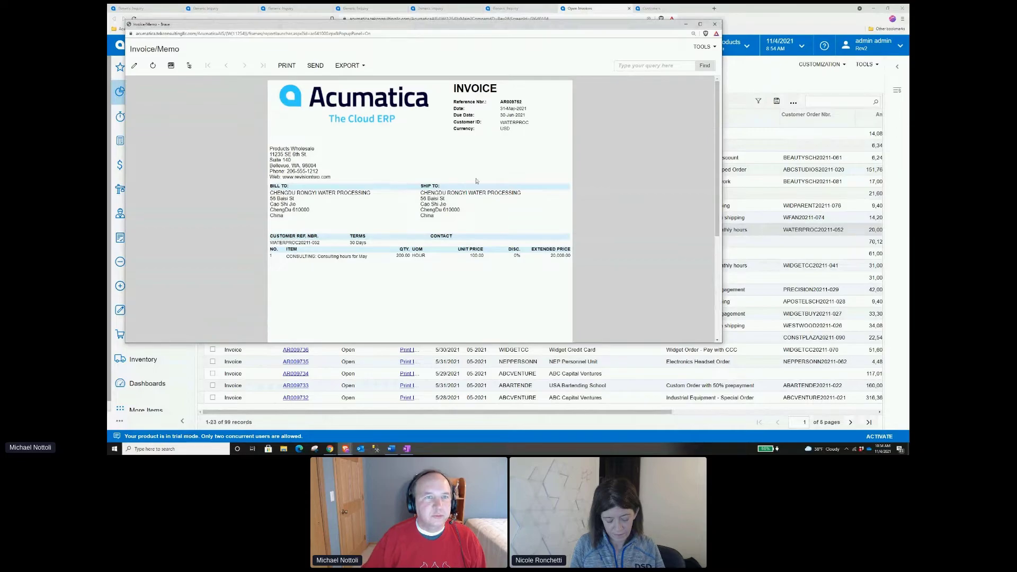
click(715, 24)
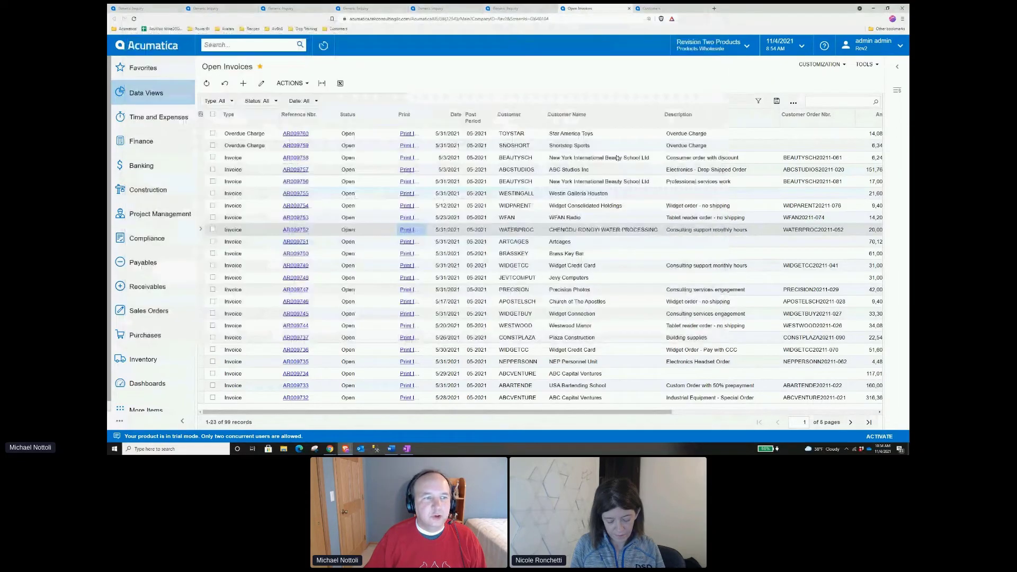
Step: View and close the printable invoice for Artcages, and open the Invoice/Memo report form from the full list of Receivables screens
click(406, 242)
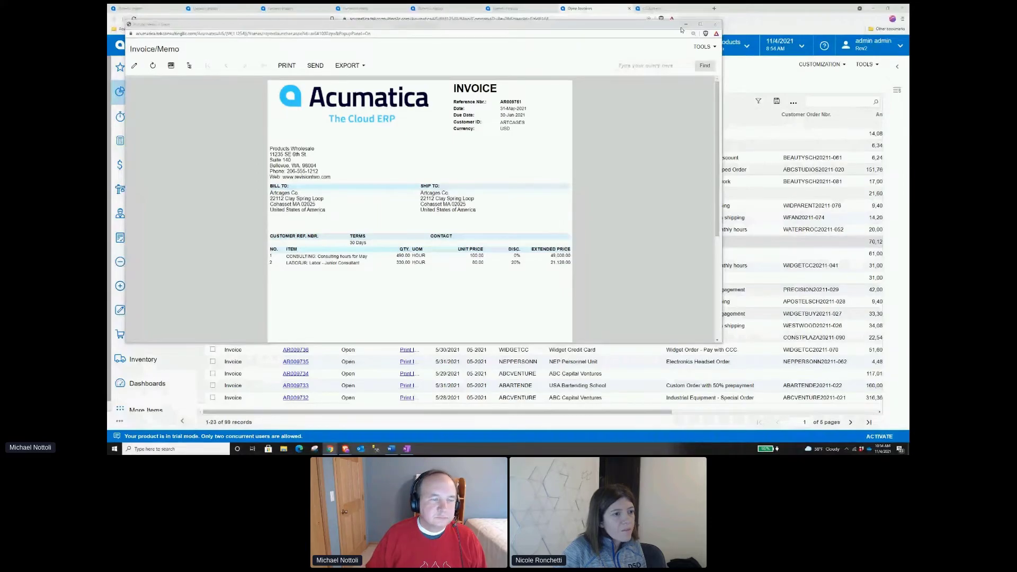
click(713, 27)
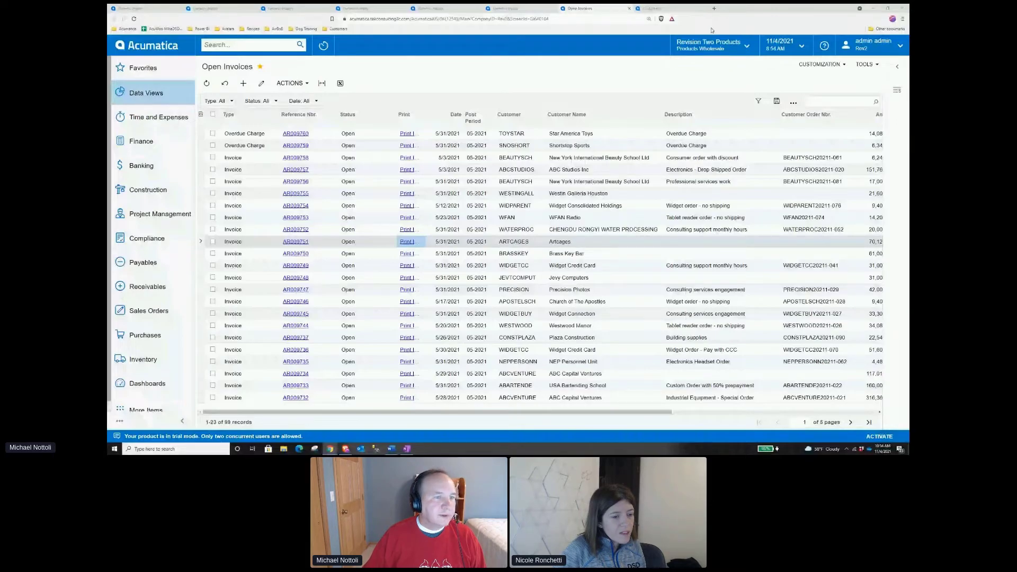
click(147, 286)
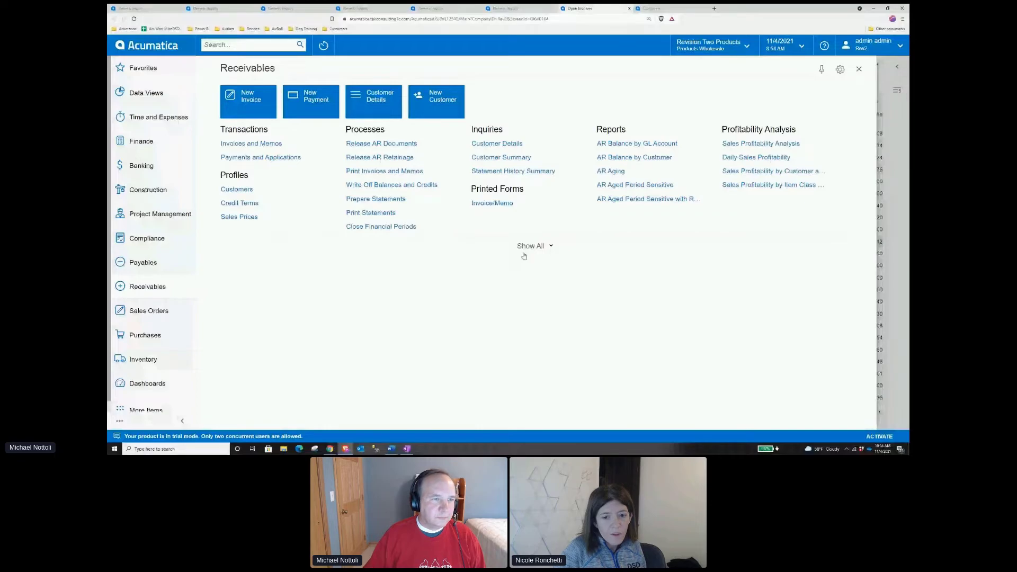
click(523, 253)
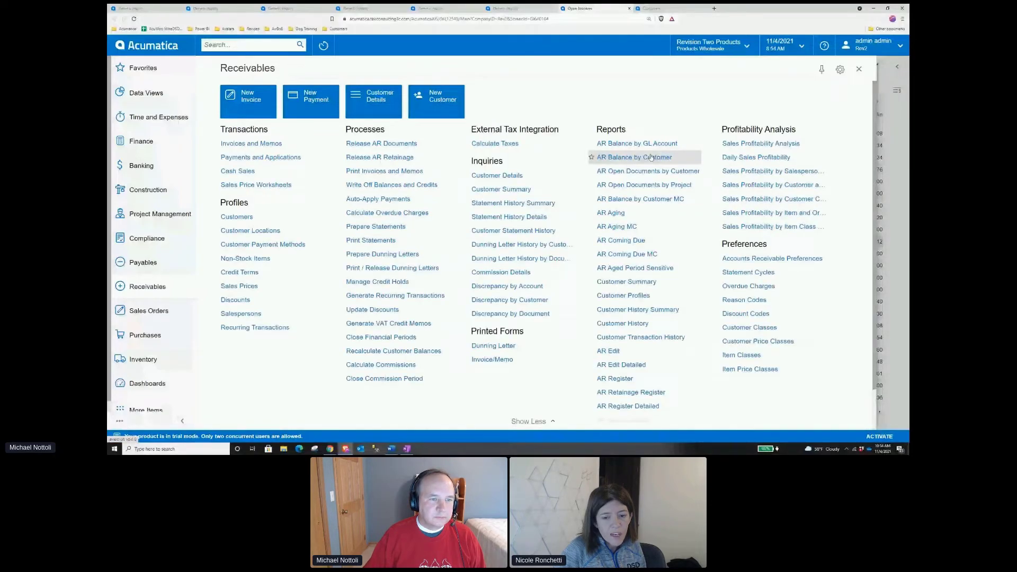
click(651, 157)
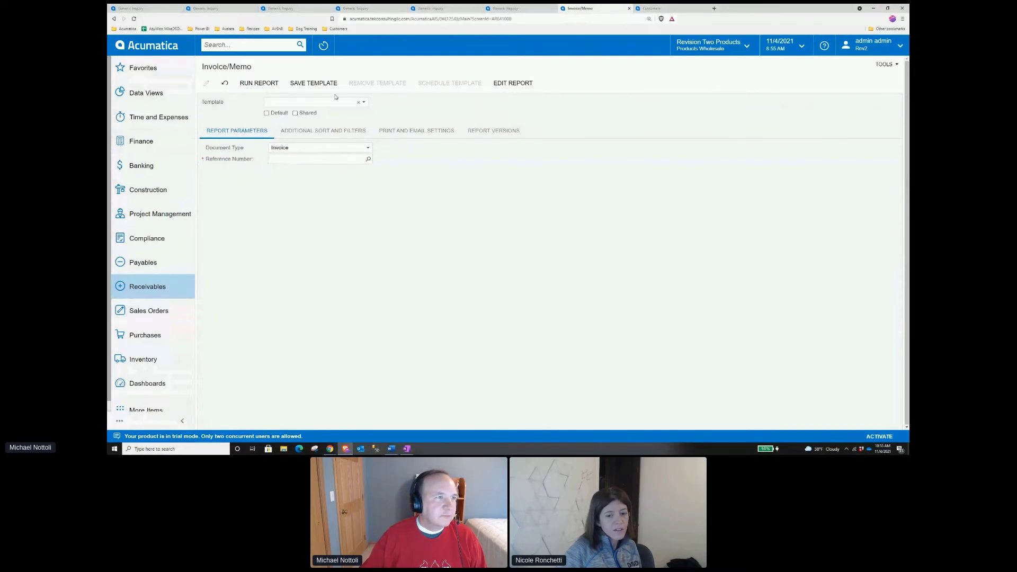
Step: Examine the navigation targets of the AR-CustomerSummary generic inquiry, checking the parameter passed to GI640108 - Open Invoices by Cust
click(206, 9)
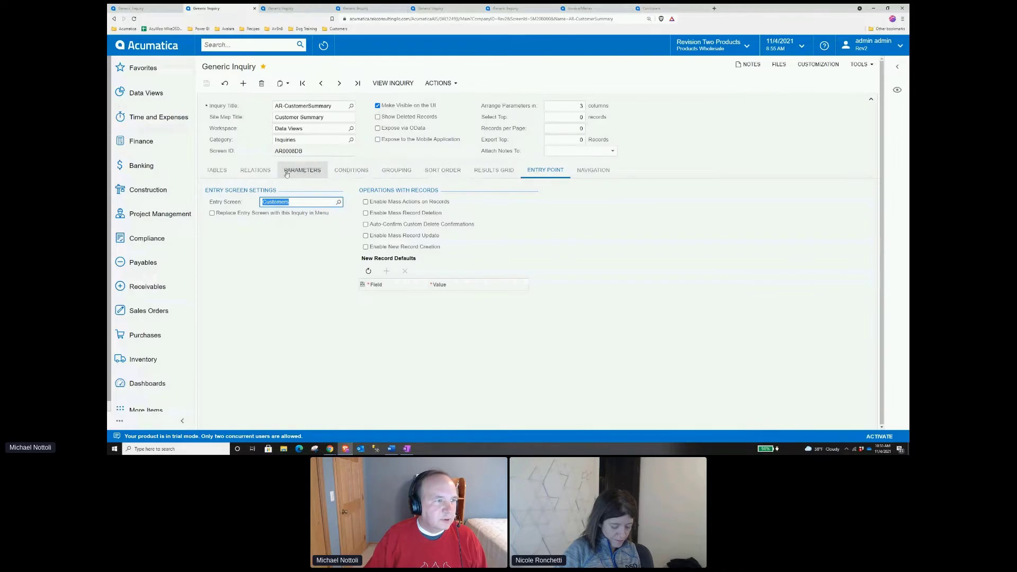
click(476, 174)
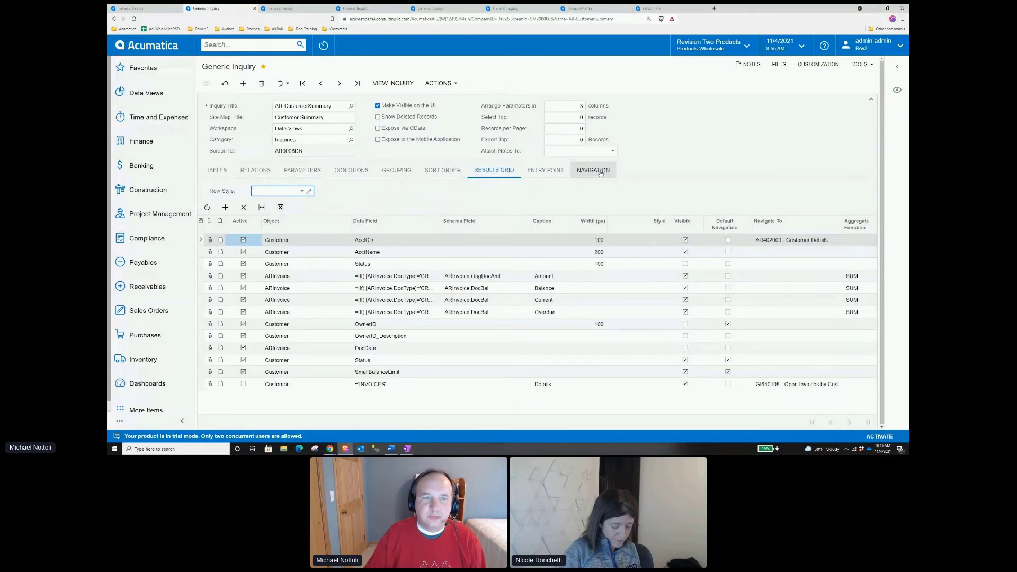
click(600, 173)
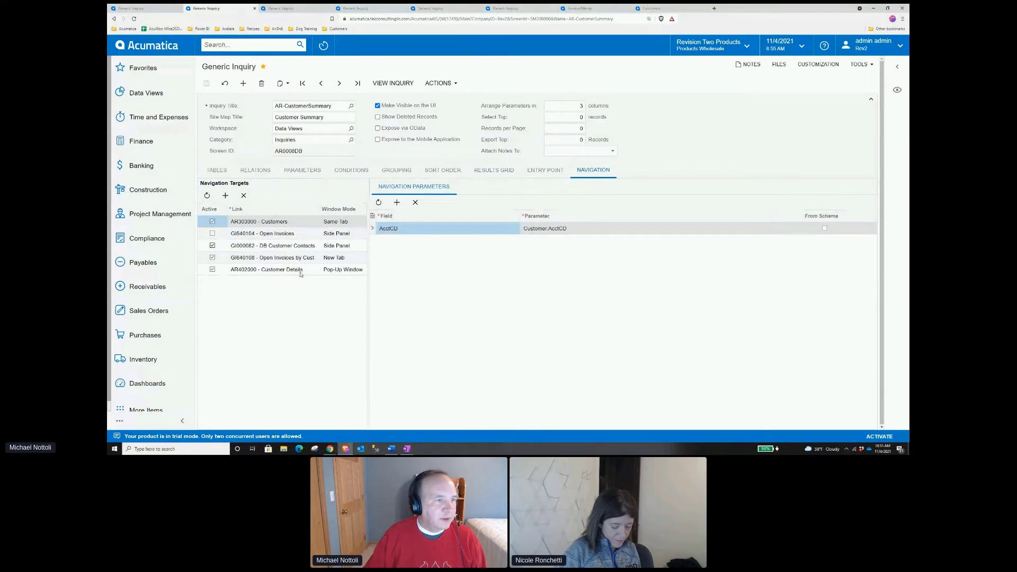
click(247, 260)
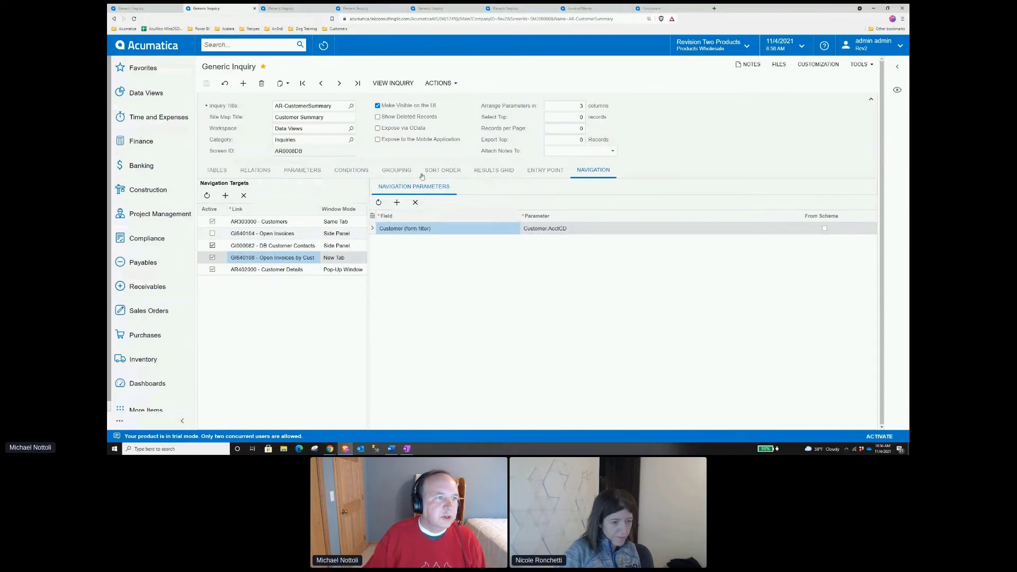
Step: Activate the ='INVOICES' results grid row that navigates to GI640108 - Open Invoices by Cust, and view the Customer Summary inquiry
click(492, 170)
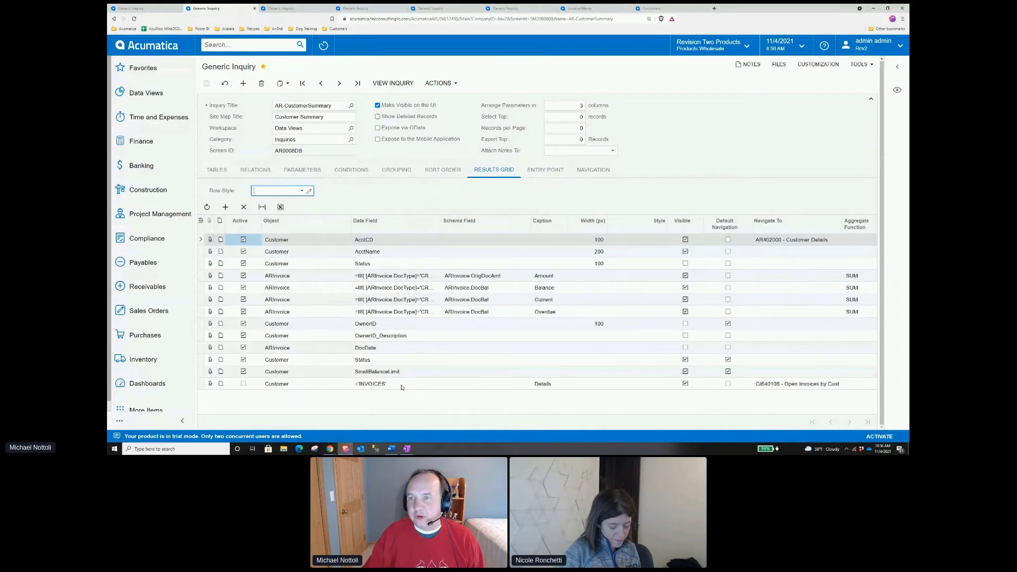
click(243, 384)
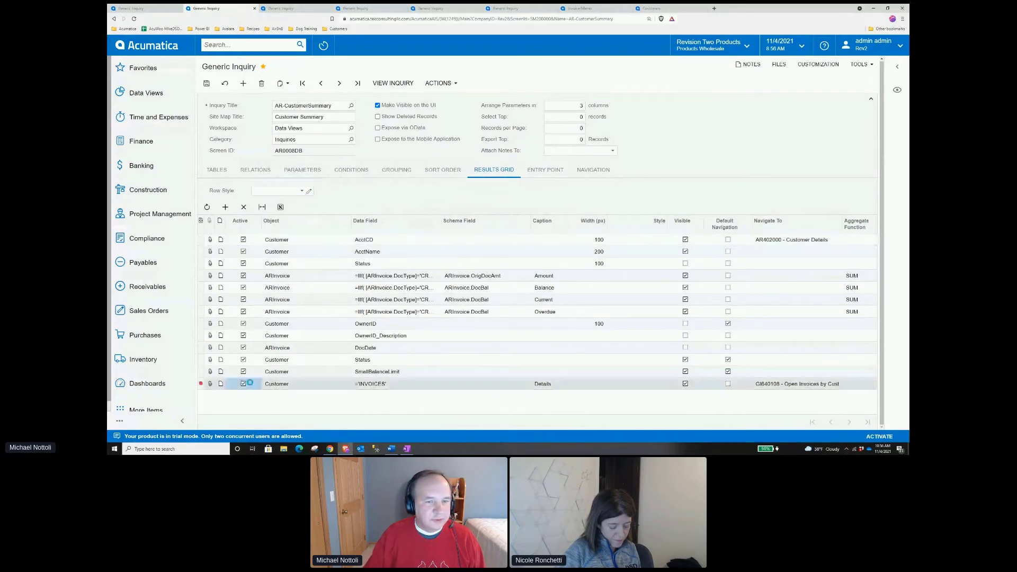
click(783, 386)
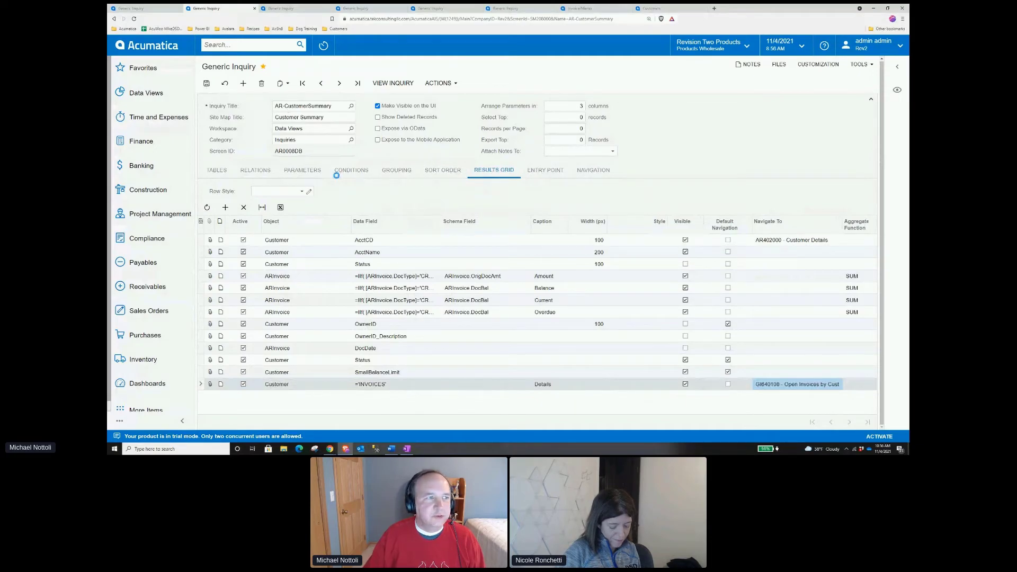
click(392, 83)
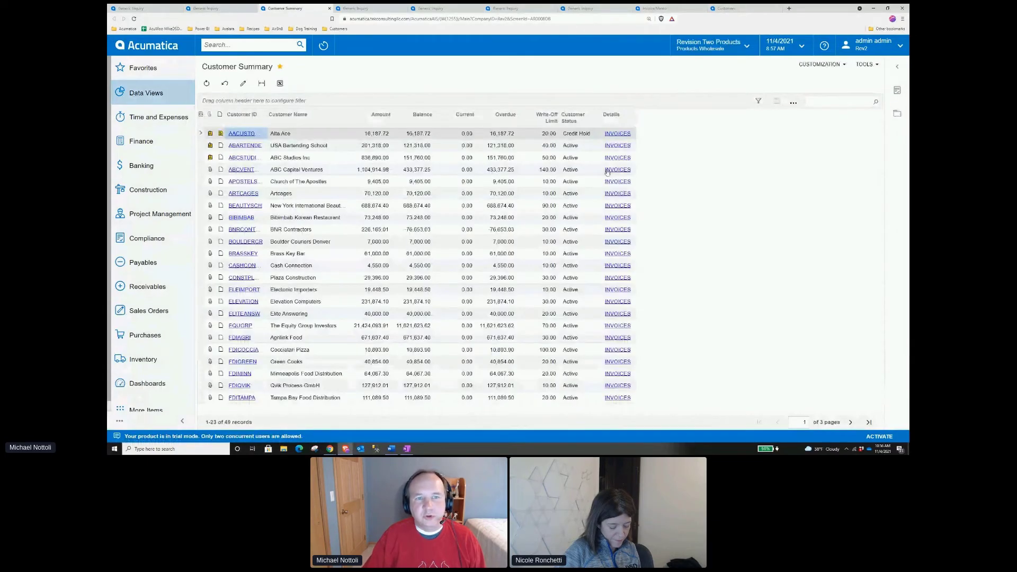
Step: Open the Open Invoices by Cust inquiry for Alta Ace from its INVOICES link and compare it with the Customer Summary list
click(615, 169)
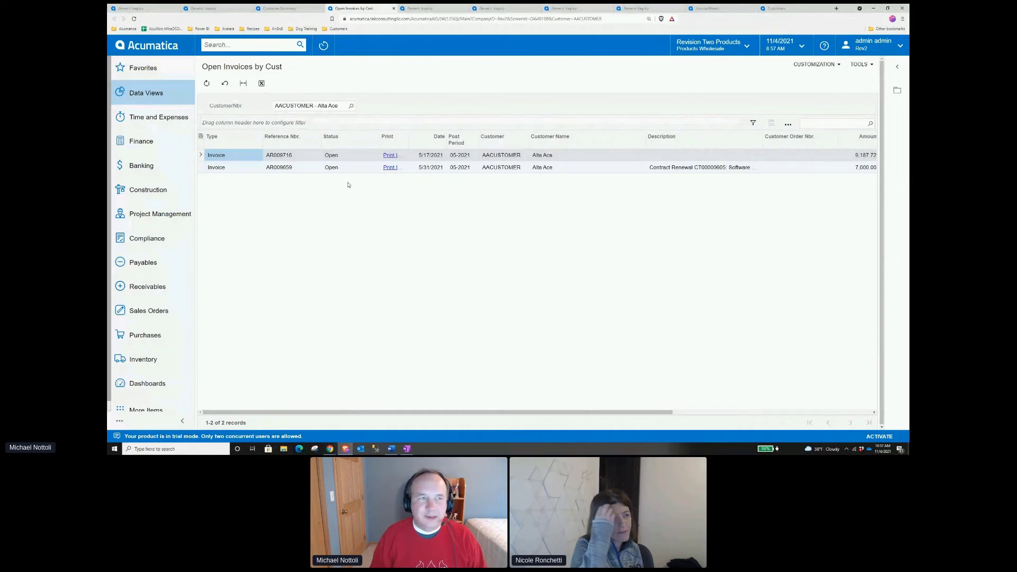
click(288, 9)
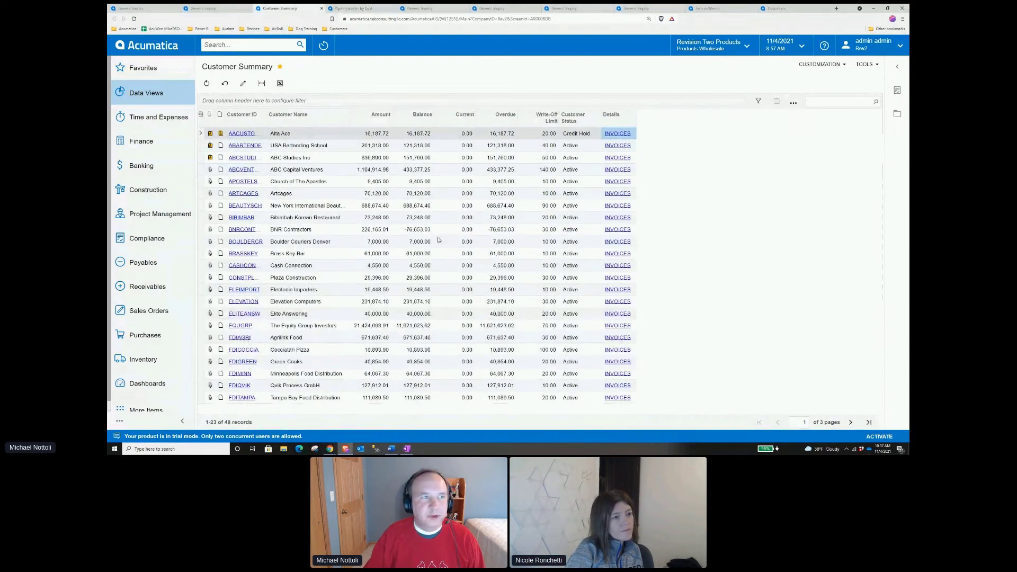
click(371, 9)
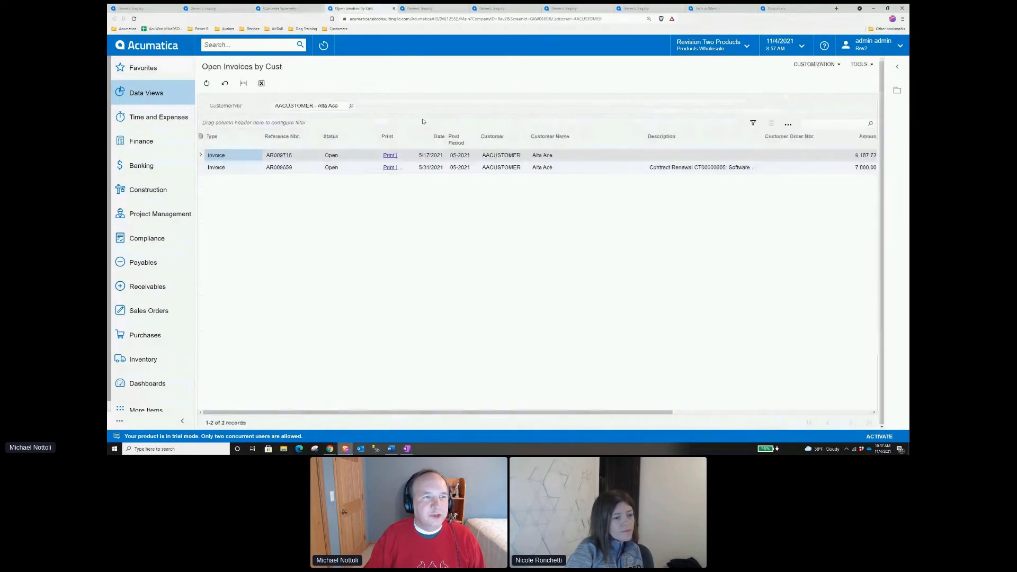
Step: Open the printable version of Alta Ace's 5/17/2021 invoice from its print link and close the report window
click(390, 157)
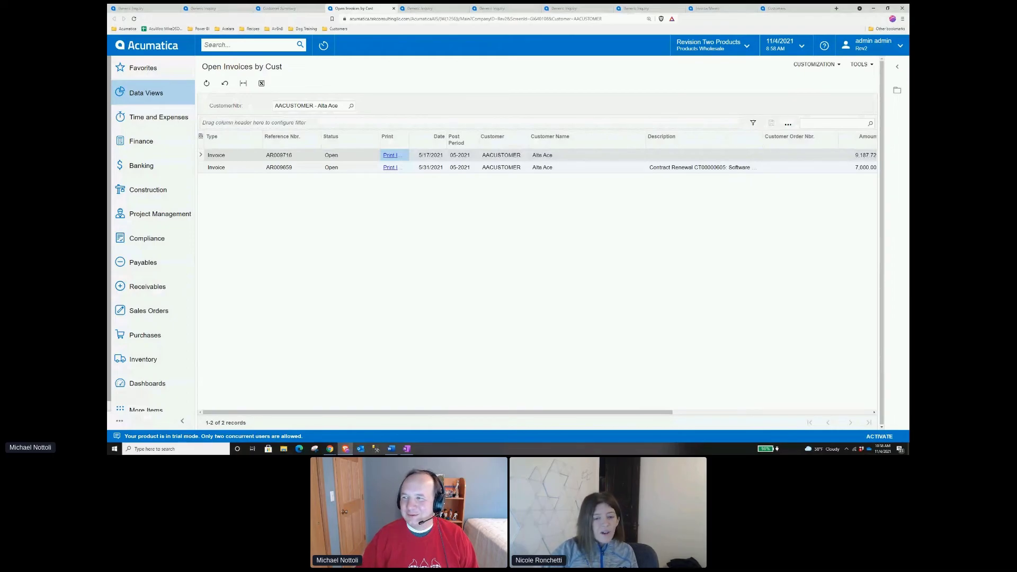
key(alt+Tab)
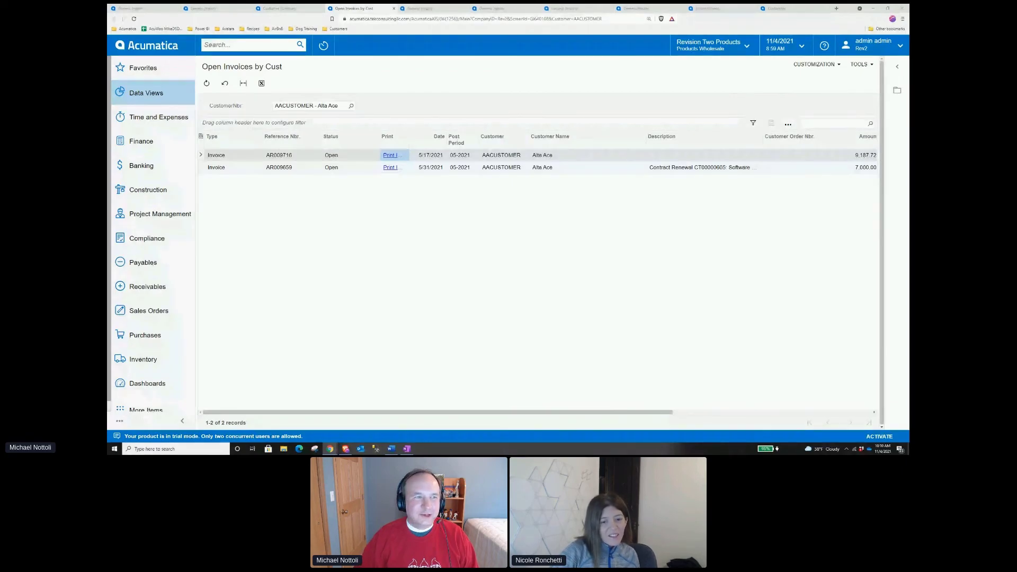
click(389, 157)
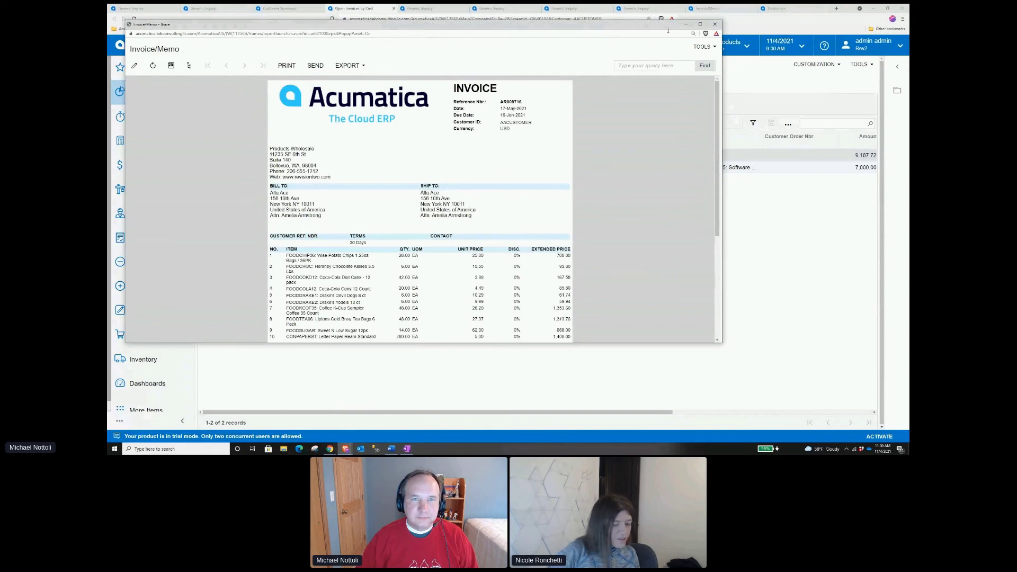
click(711, 25)
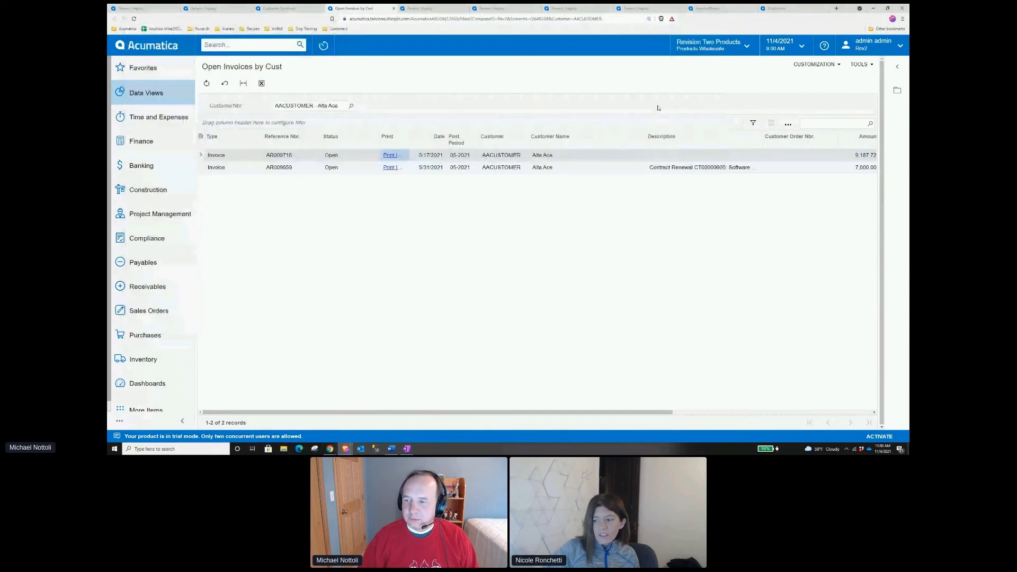